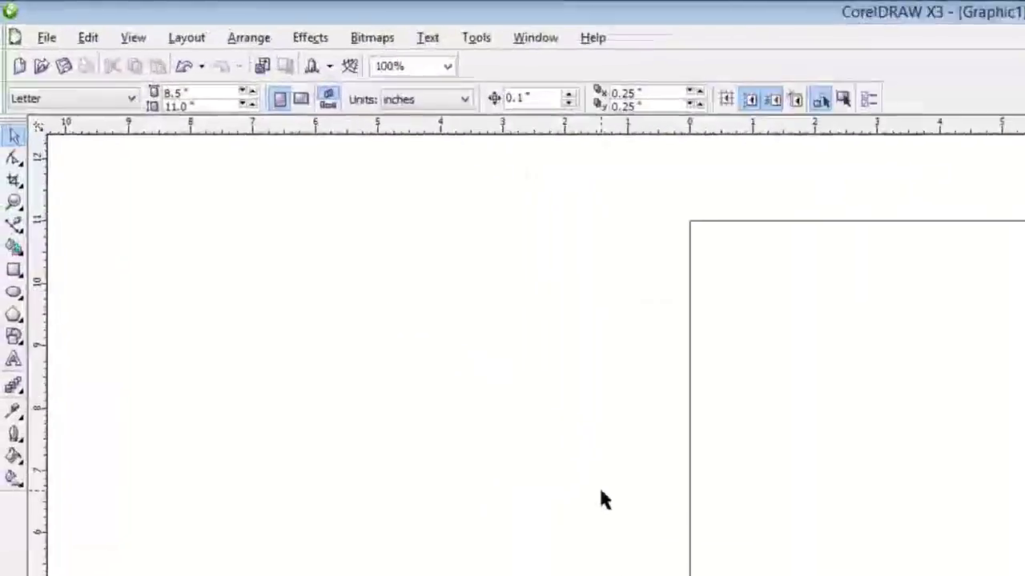
Step: Choose Heart.png from the Plots folder to import into the document
click(47, 42)
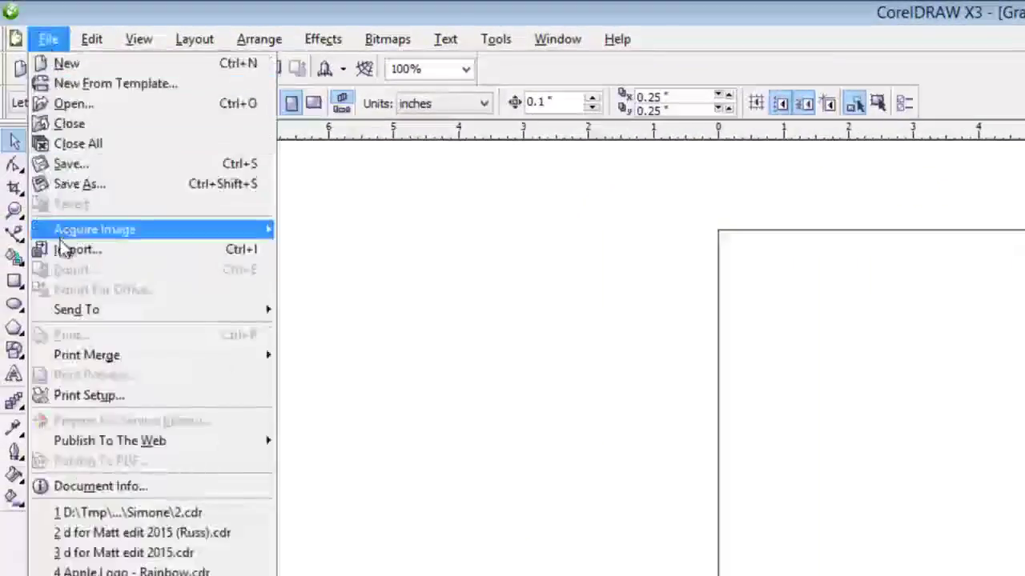
key(Escape)
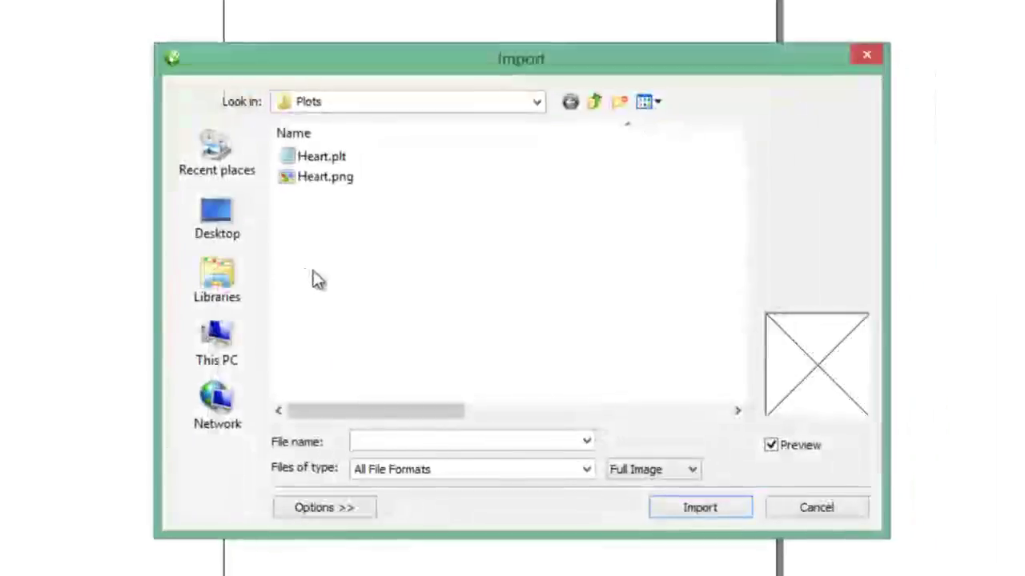
click(317, 177)
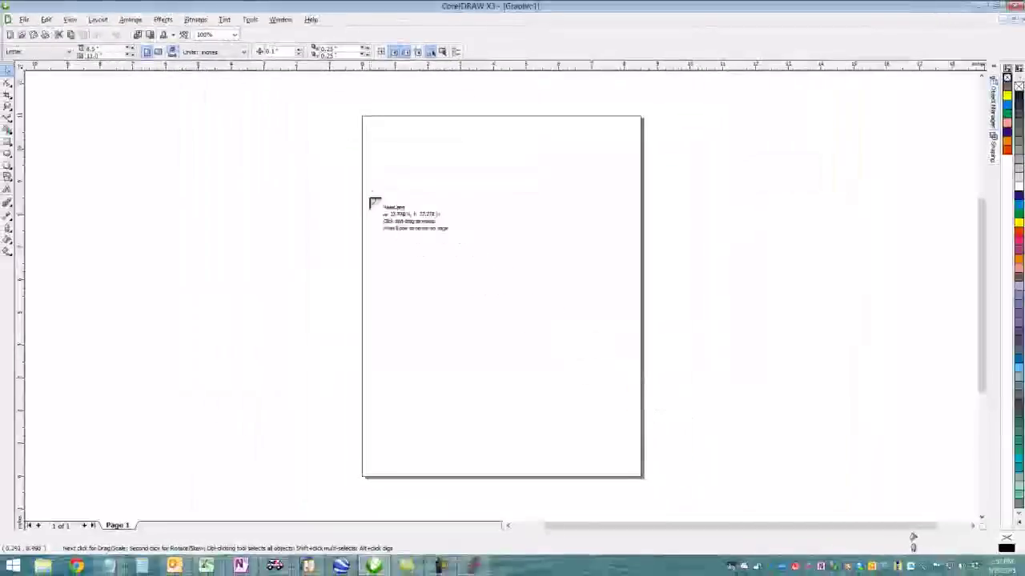
click(310, 133)
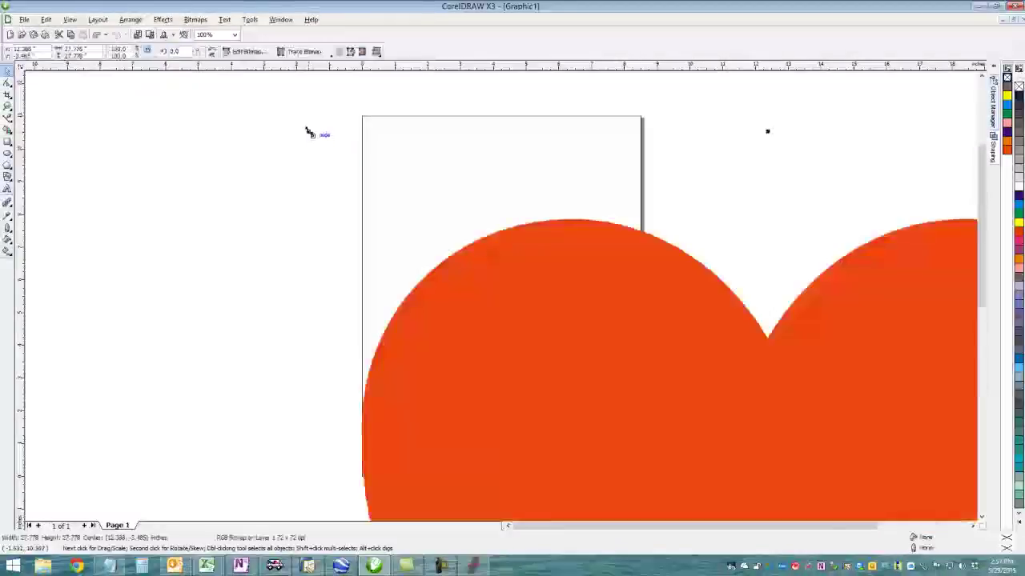
Step: Shrink the heart bitmap to about 2.36 inches square and move it near the page centre
drag(309, 132, 576, 400)
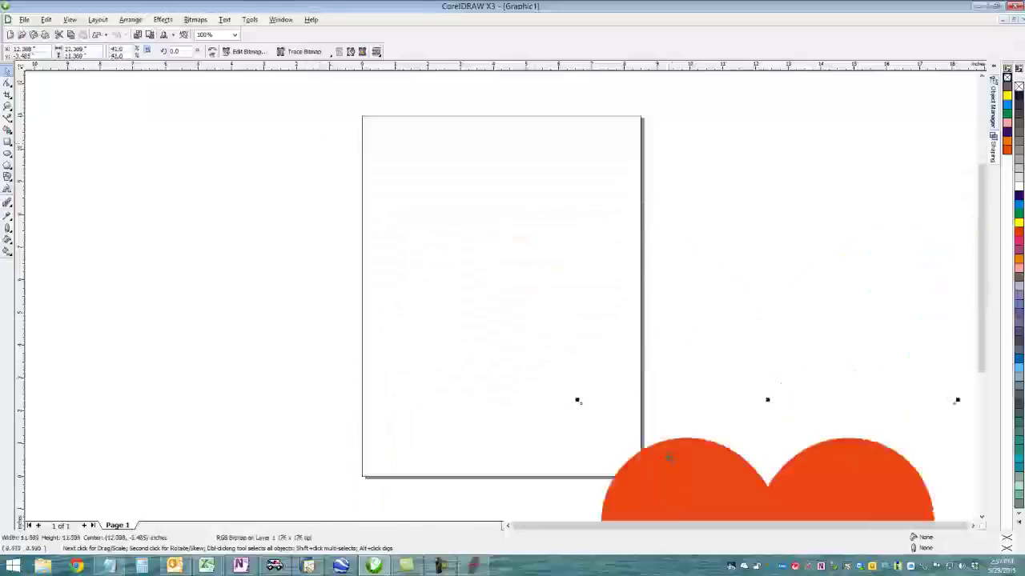
drag(661, 442, 401, 164)
drag(310, 107, 451, 233)
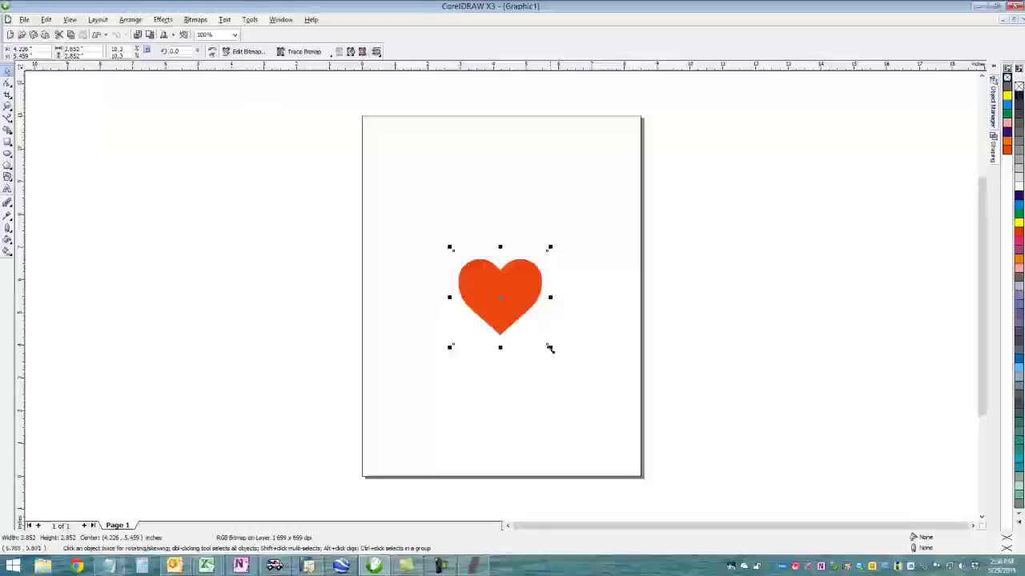
drag(549, 348, 543, 341)
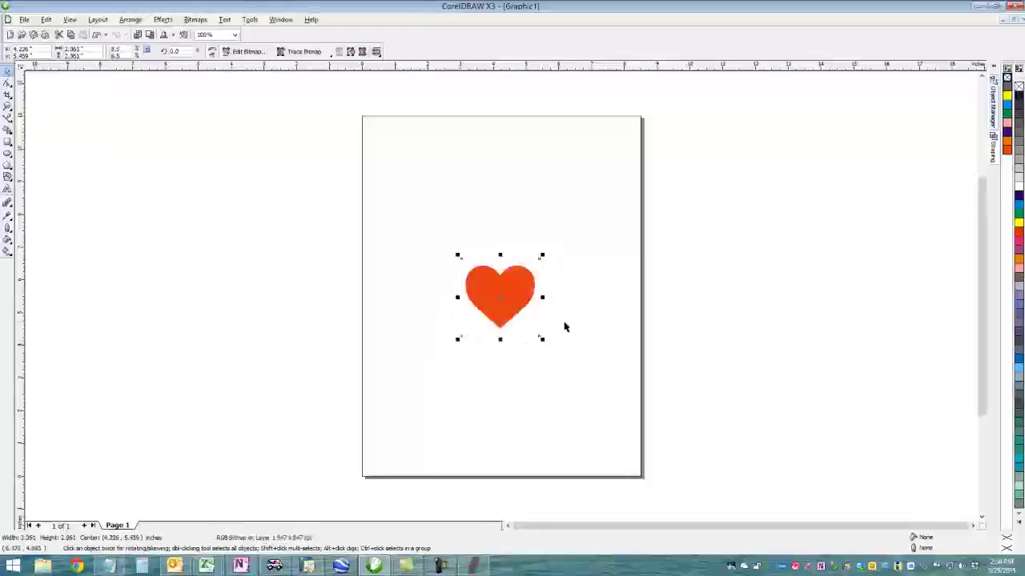
click(565, 327)
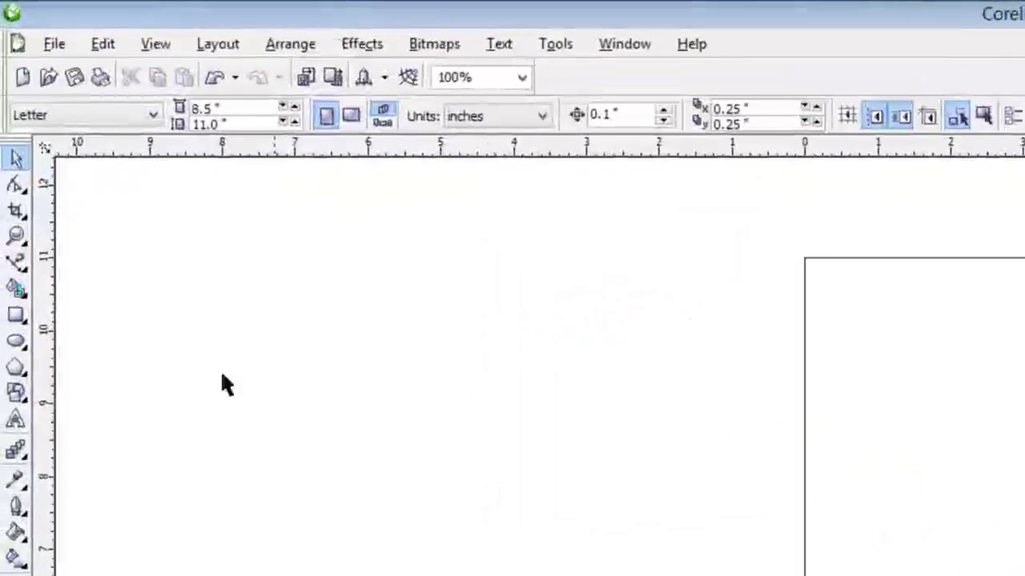
click(15, 236)
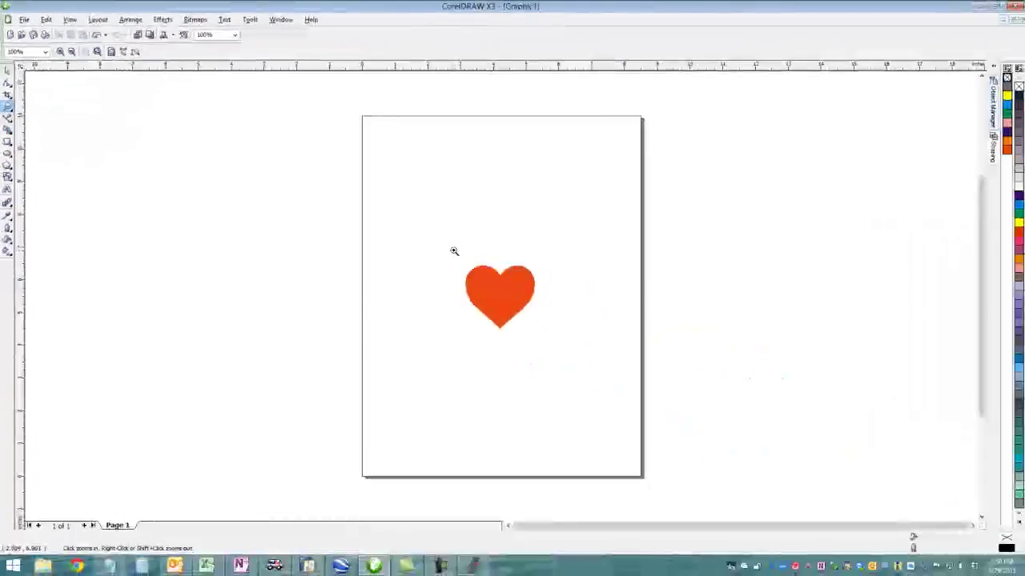
Step: Magnify the heart to 638% so it fills the view, ready for Bezier drawing
drag(453, 250, 549, 343)
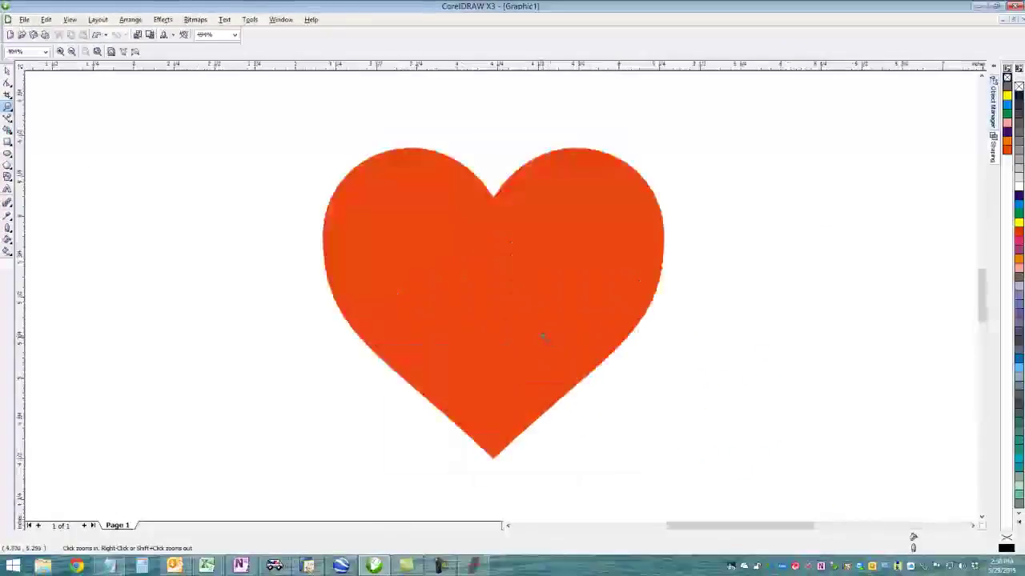
drag(277, 127, 696, 474)
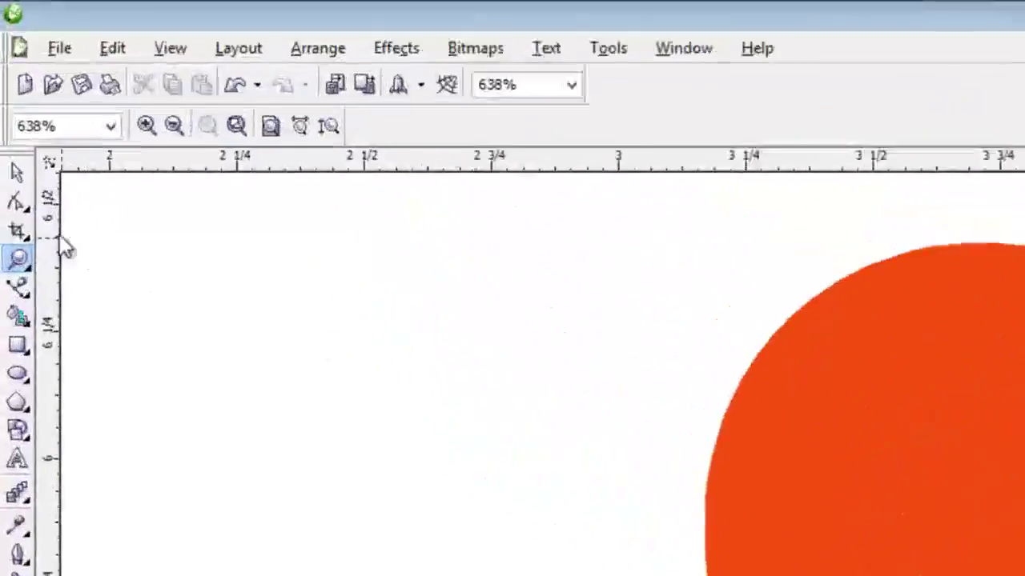
click(7, 71)
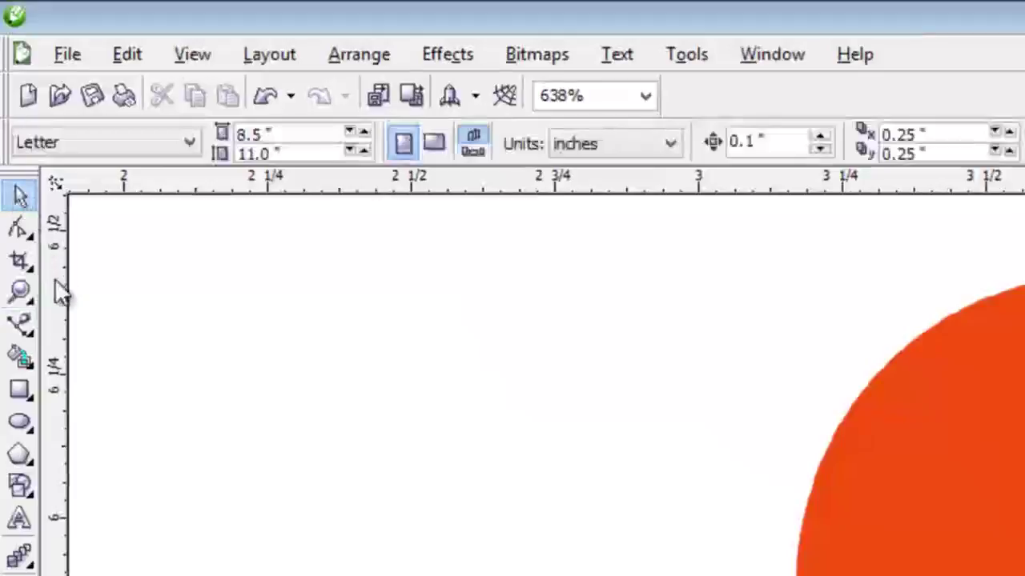
click(21, 329)
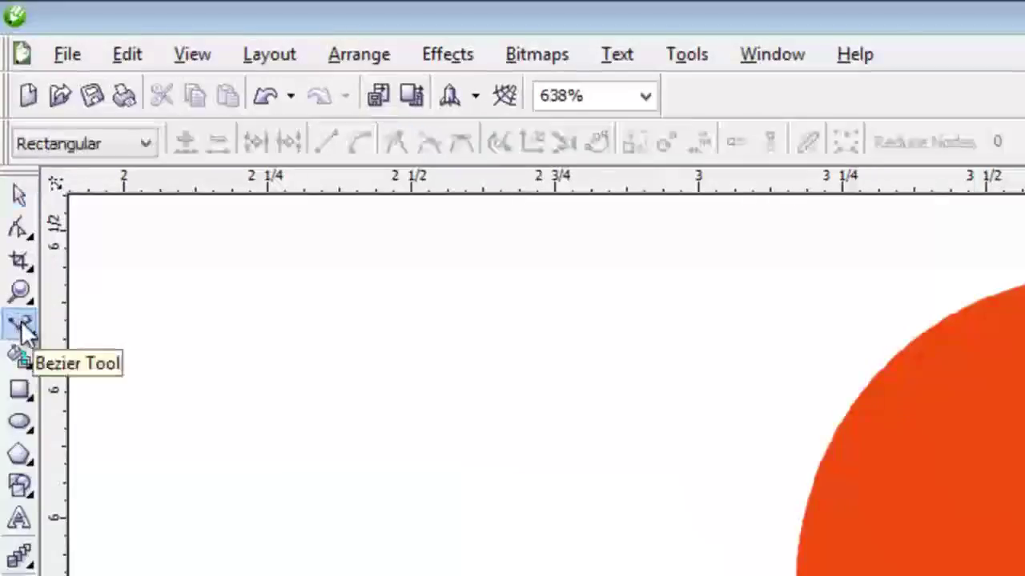
Step: Switch the view to Simple Wireframe and start a Bezier trace at the heart's top notch
click(193, 60)
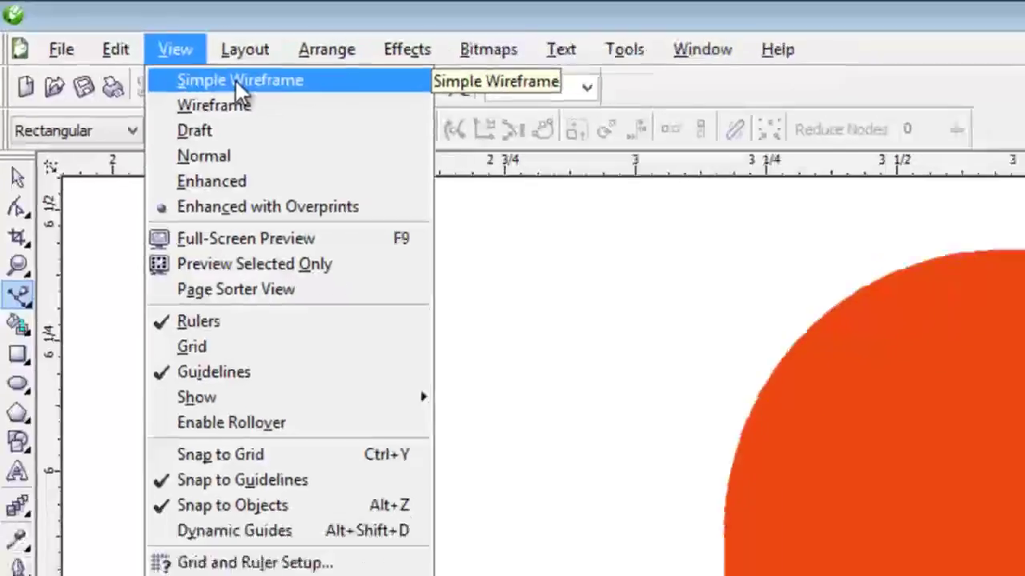
click(259, 87)
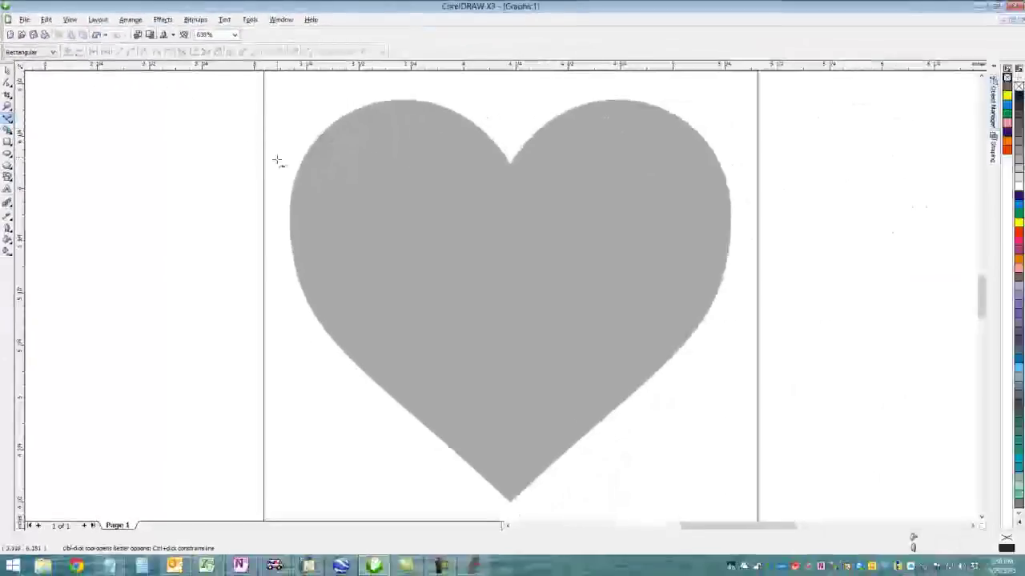
click(509, 164)
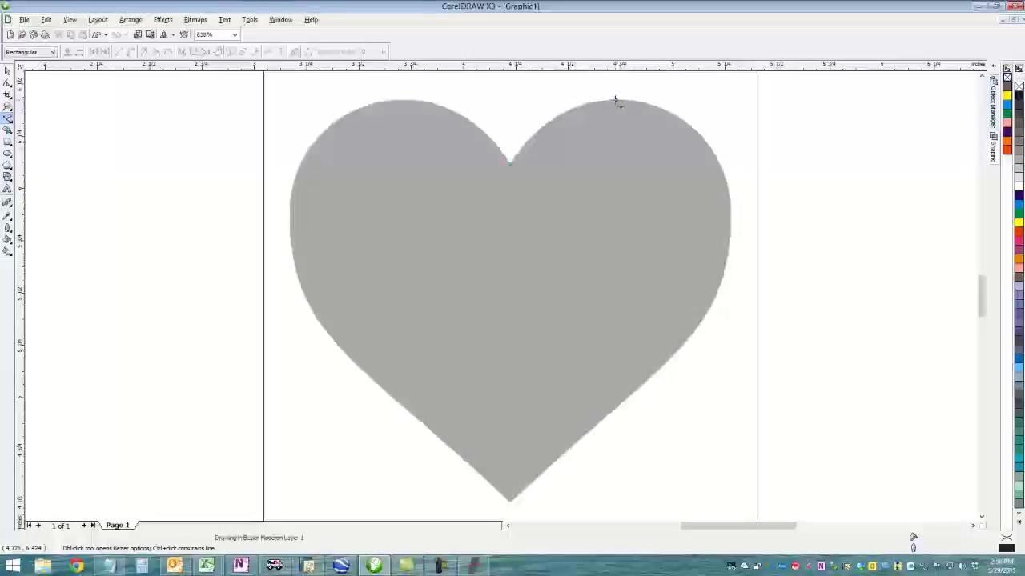
Step: Trace the heart's right half with a 5-node Bezier curve from top notch to bottom point
drag(675, 101, 682, 102)
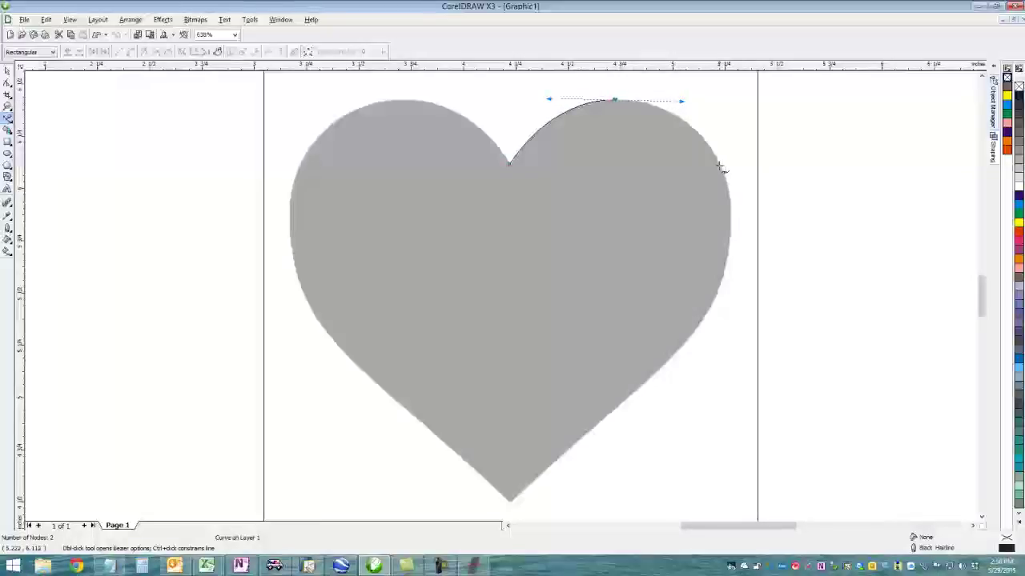
click(722, 168)
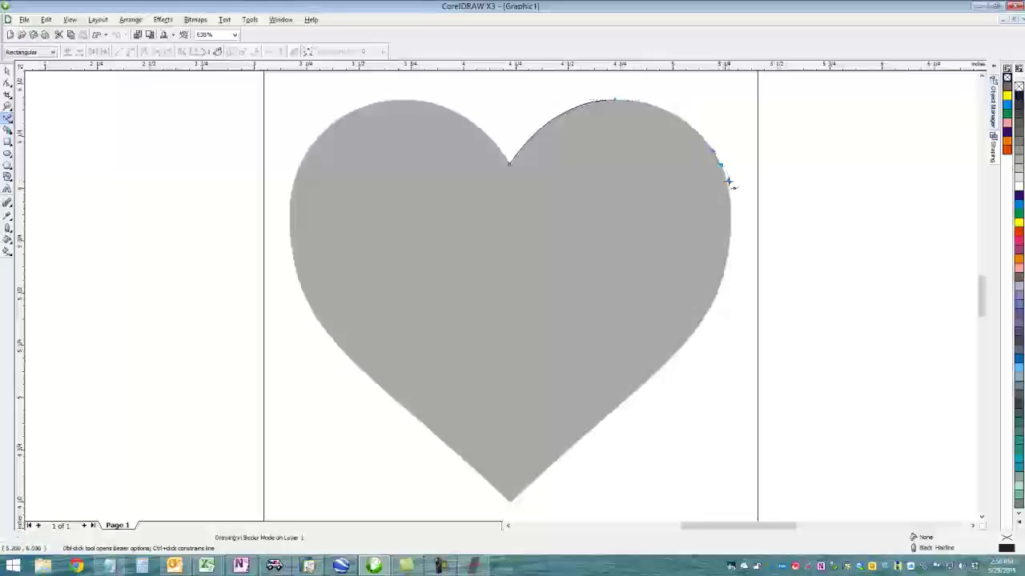
drag(727, 184, 727, 184)
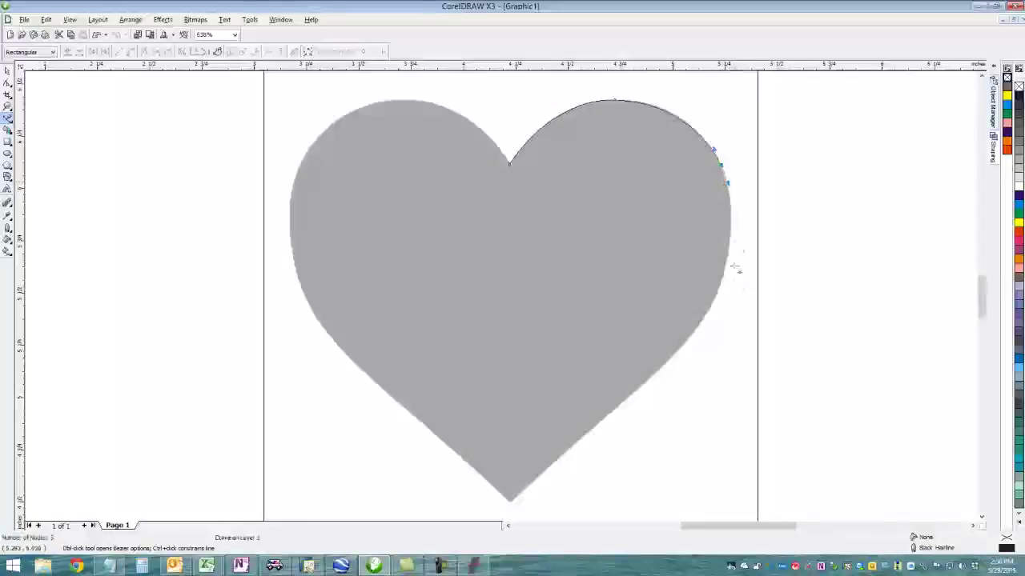
click(674, 355)
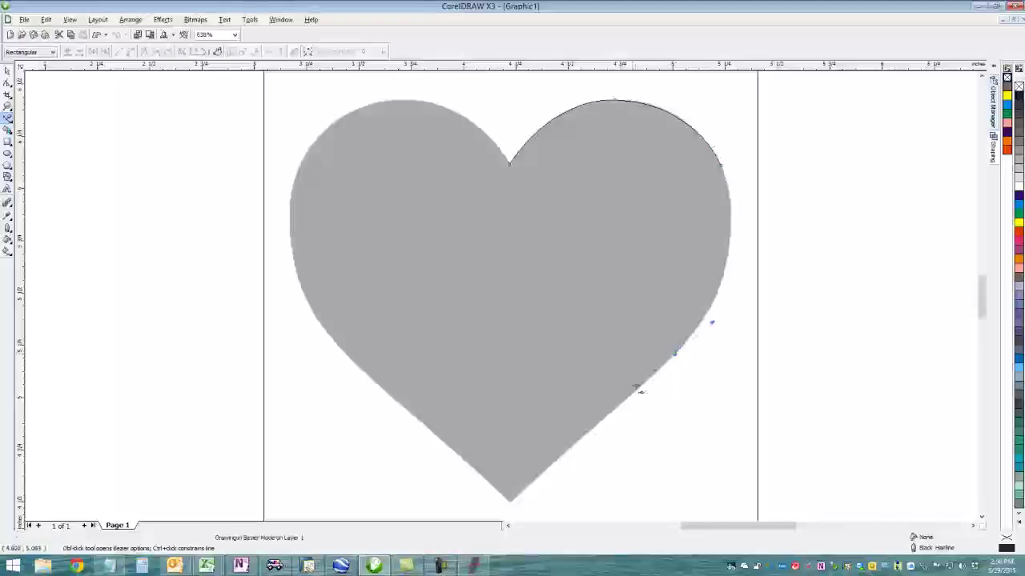
drag(638, 390, 600, 427)
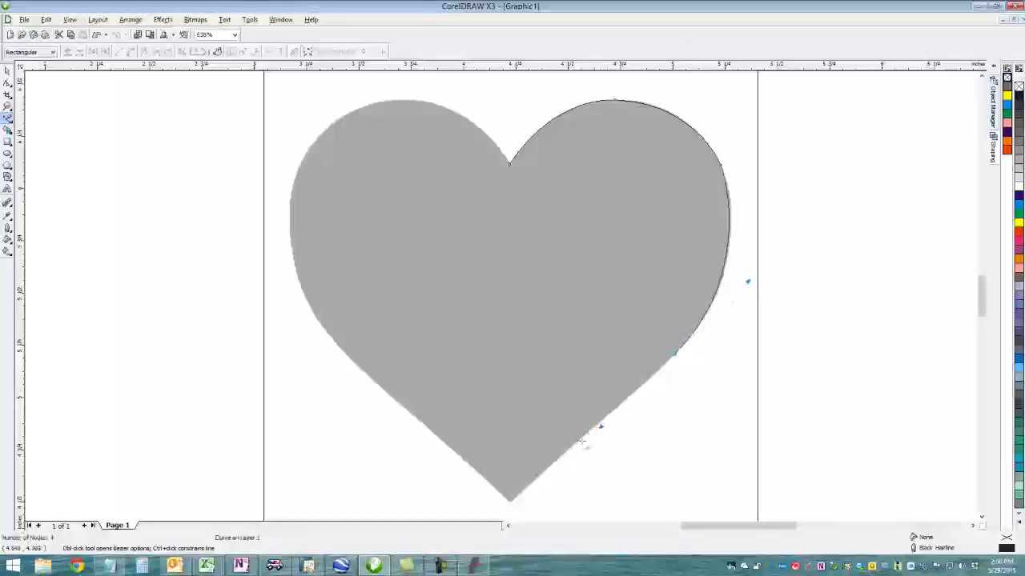
click(510, 501)
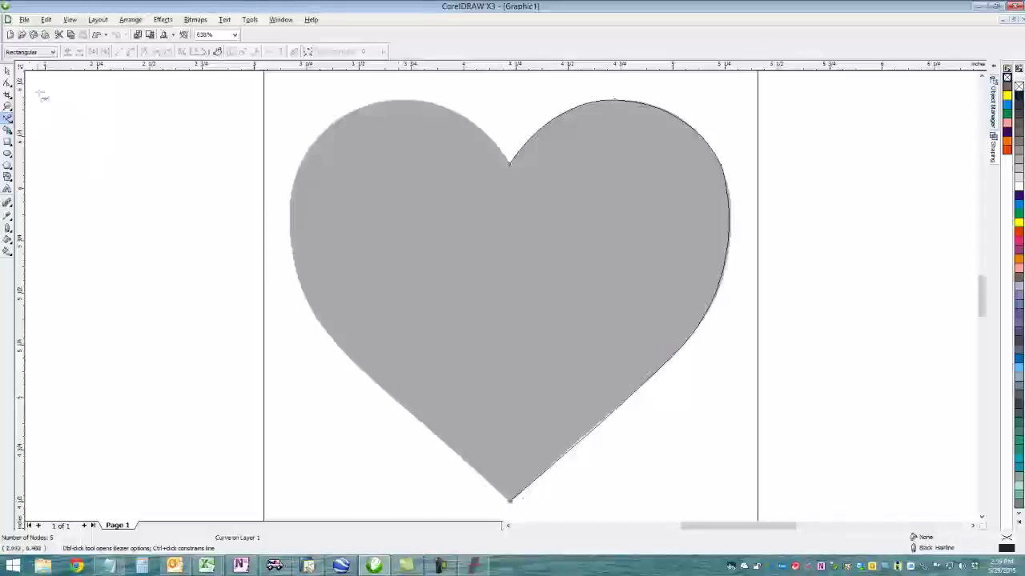
click(8, 72)
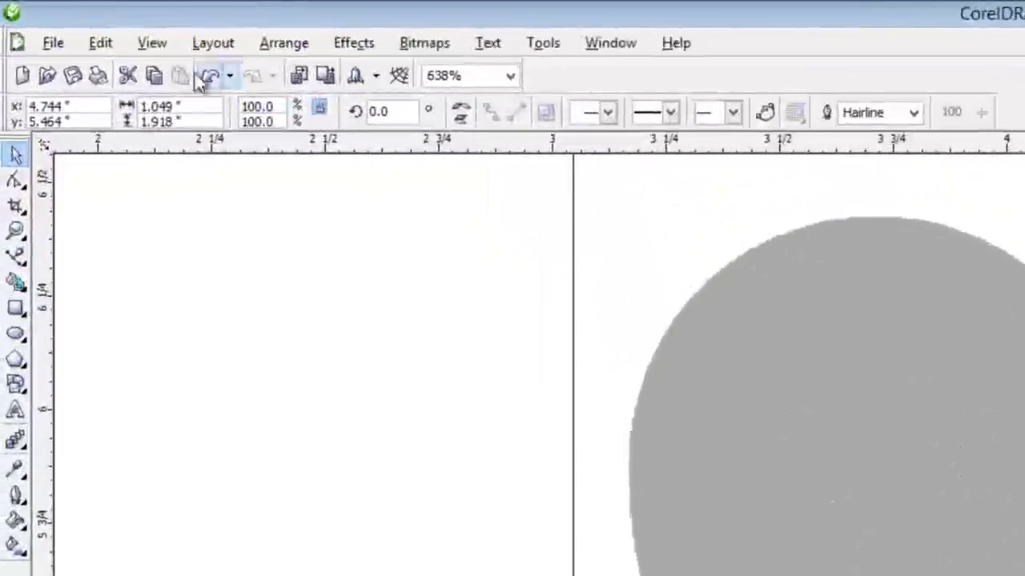
Step: Copy the half-heart curve and paste a duplicate directly over it
click(101, 46)
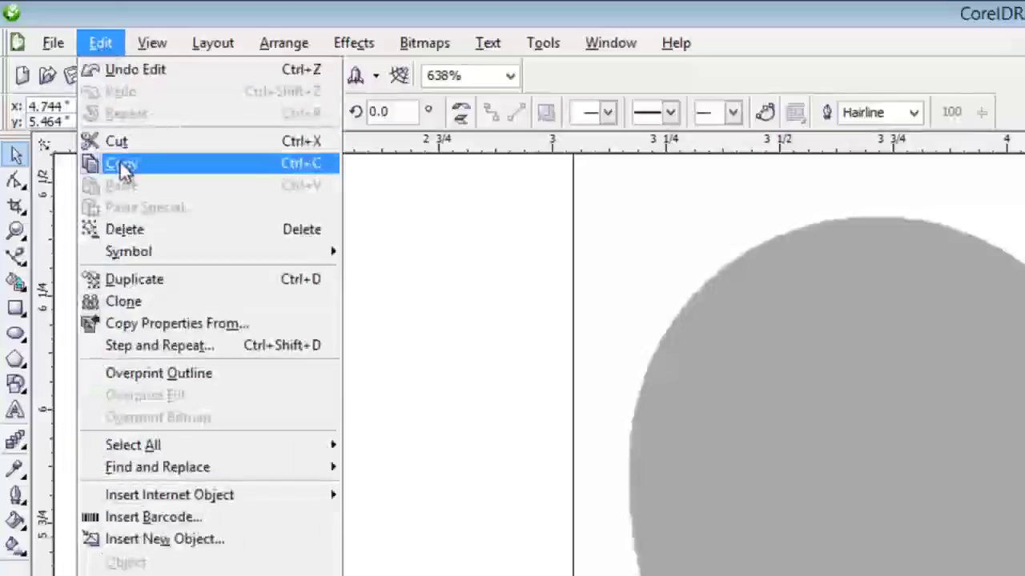
click(122, 167)
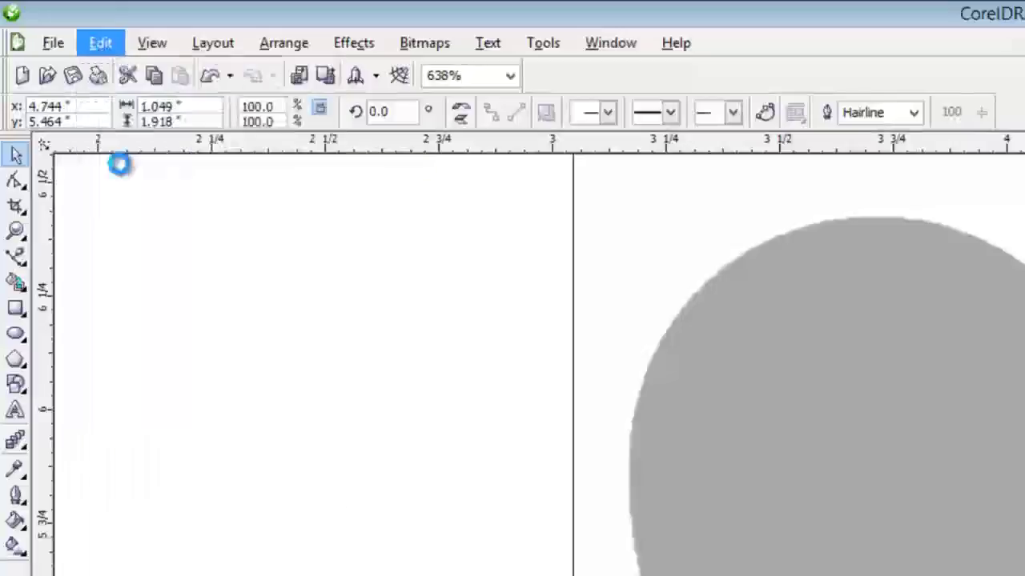
click(99, 45)
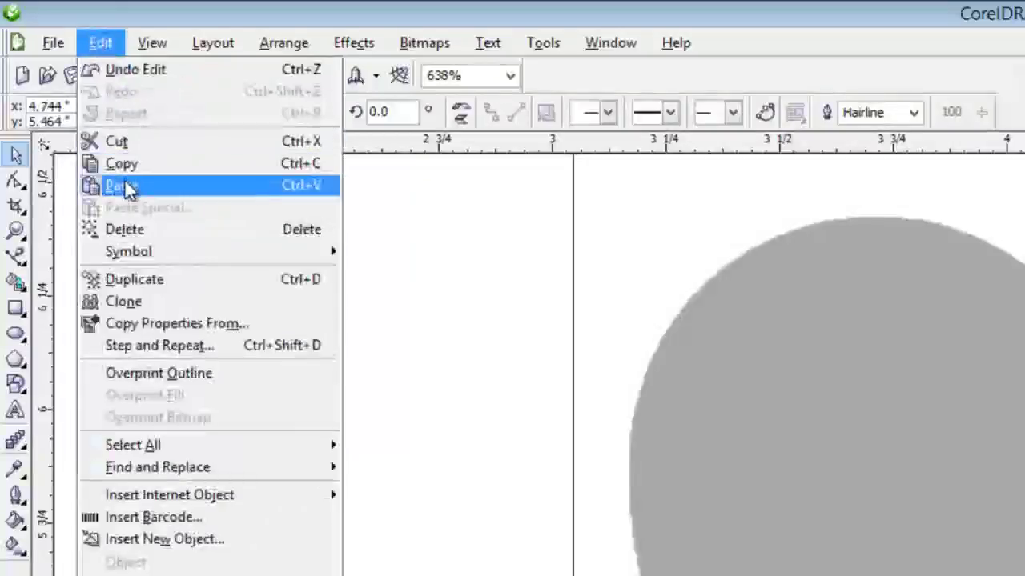
click(124, 186)
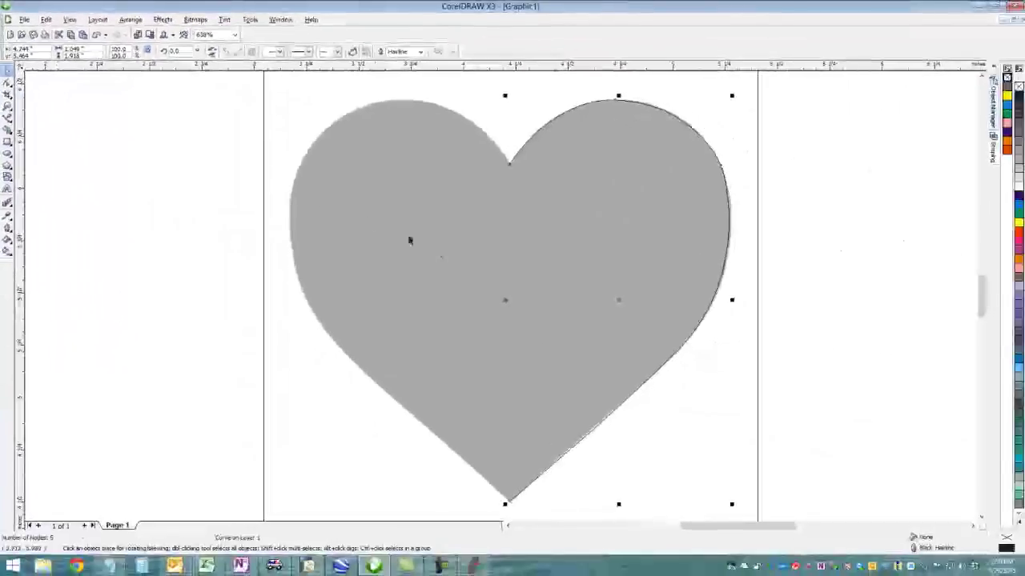
Step: Mirror the pasted copy horizontally and position it over the heart's left lobe
drag(618, 300, 361, 295)
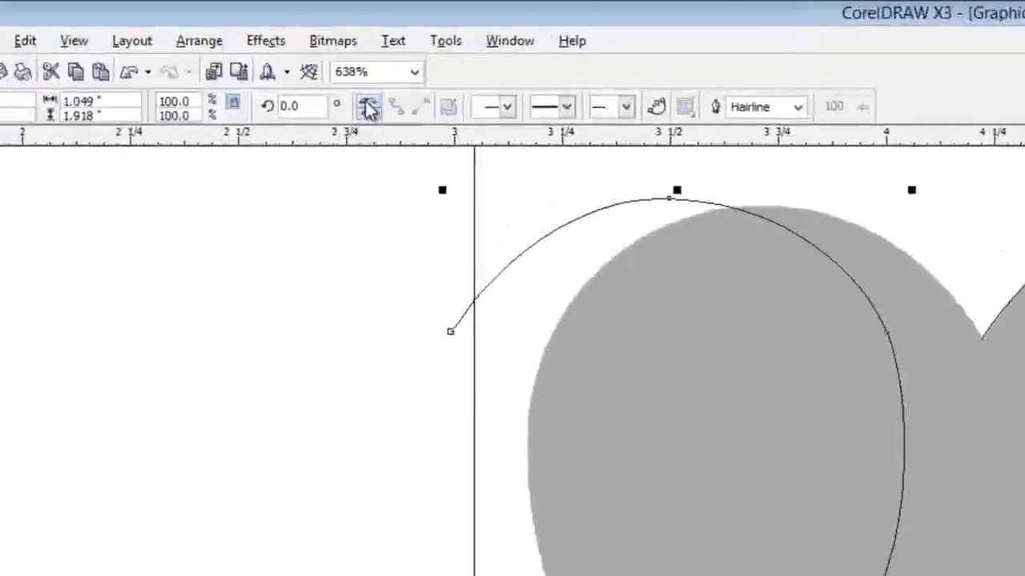
click(368, 108)
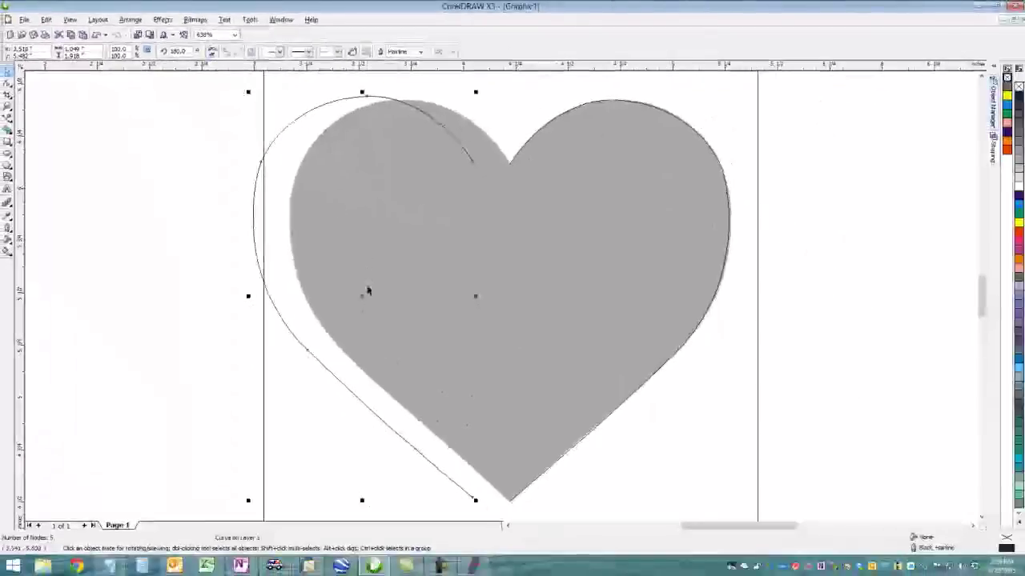
drag(363, 297, 401, 300)
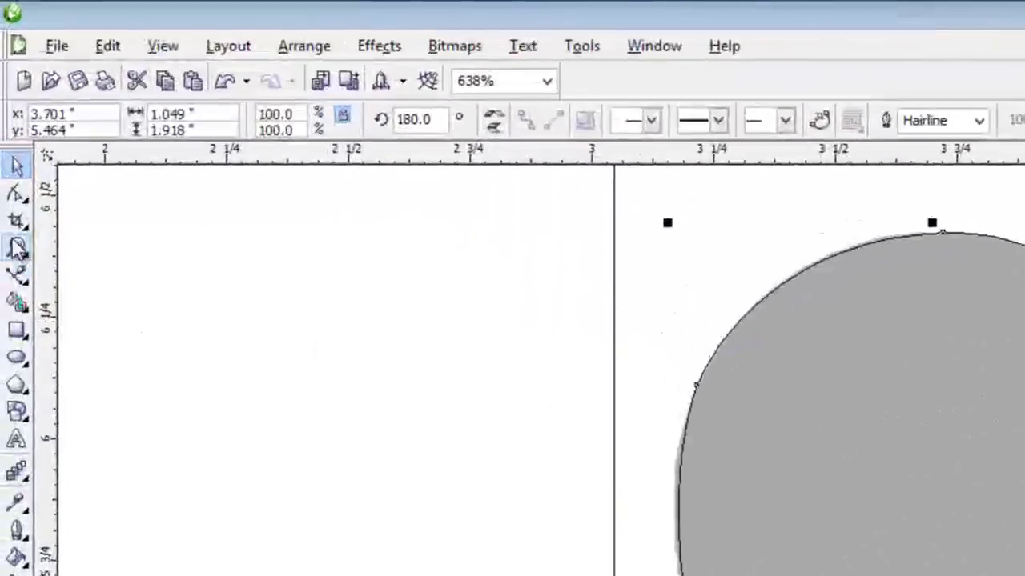
Step: Zoom in on the top notch and nudge the left curve so its end meets the right half
click(17, 247)
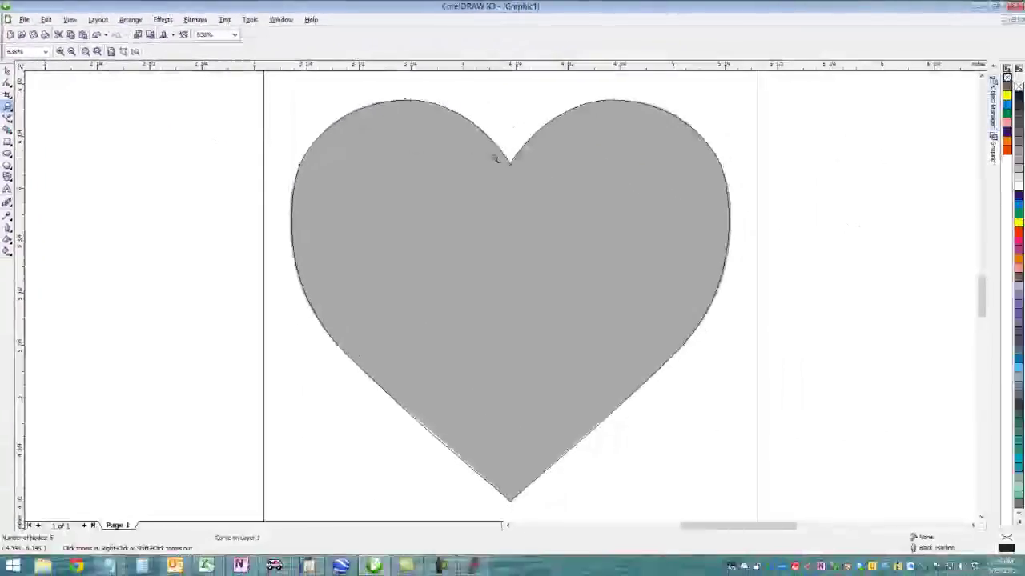
click(521, 171)
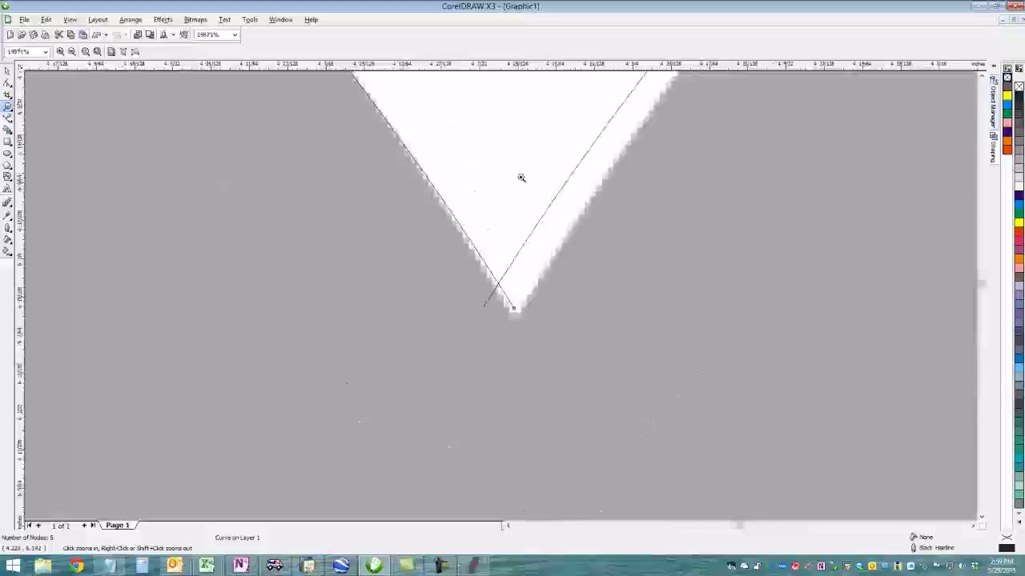
key(space)
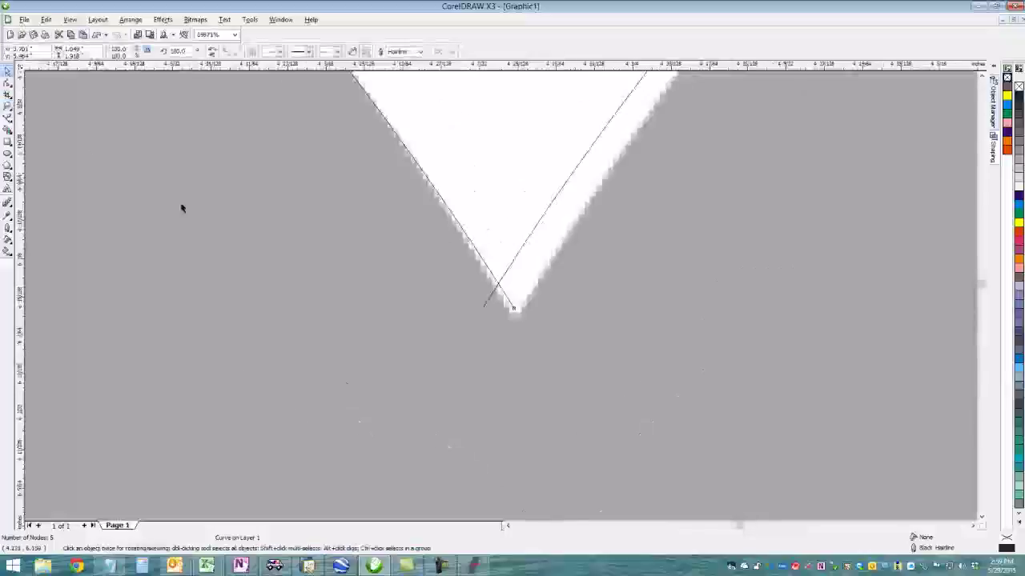
drag(486, 265, 456, 266)
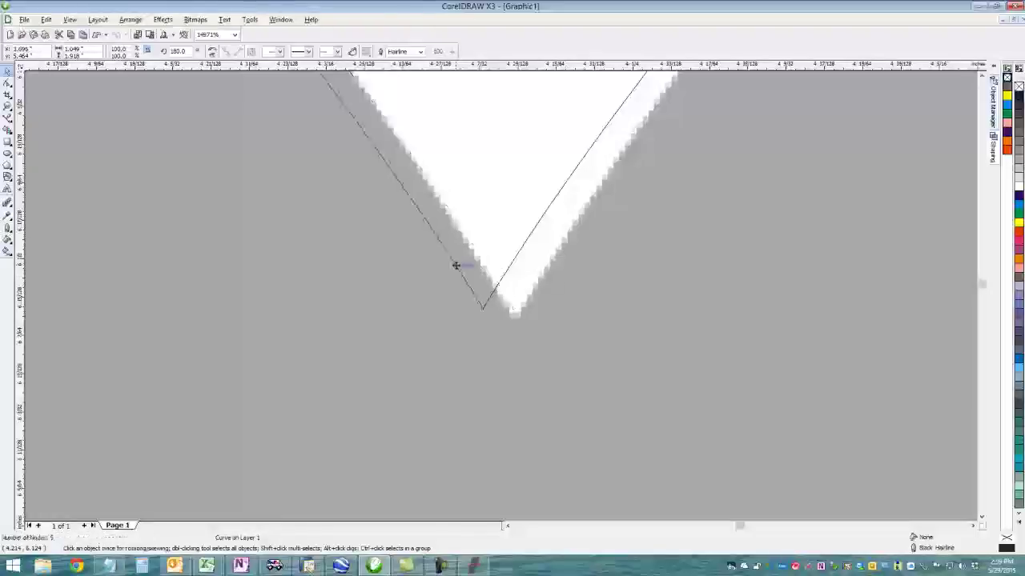
Step: Combine both half-heart curves into one 10-node curve and select the paired end nodes
shift+click(514, 260)
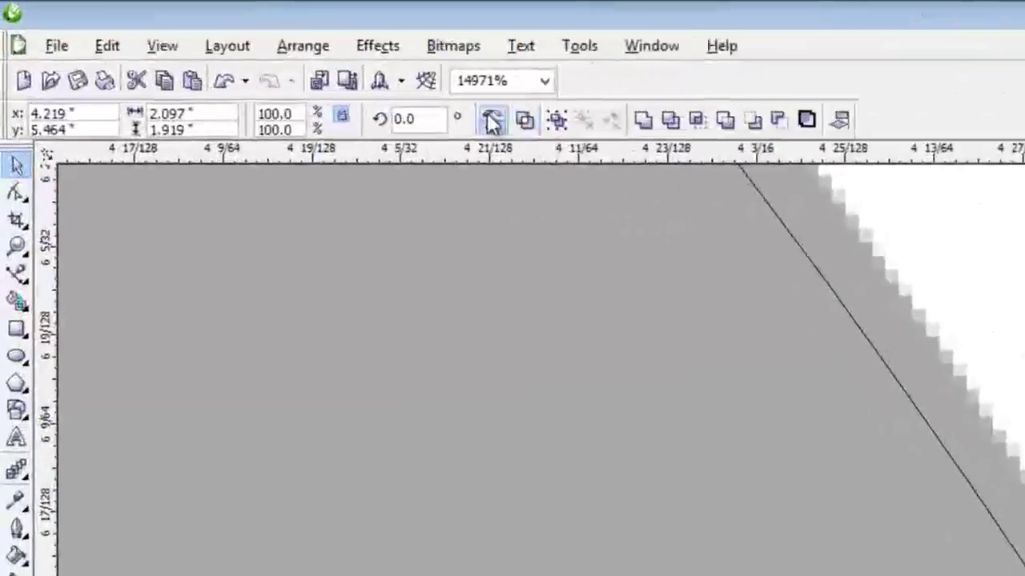
click(276, 47)
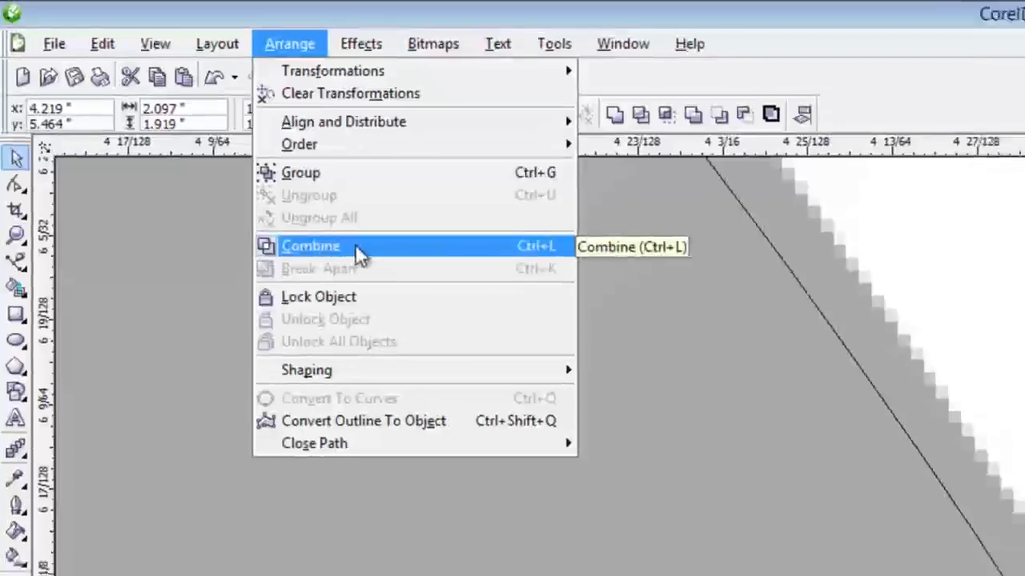
click(358, 255)
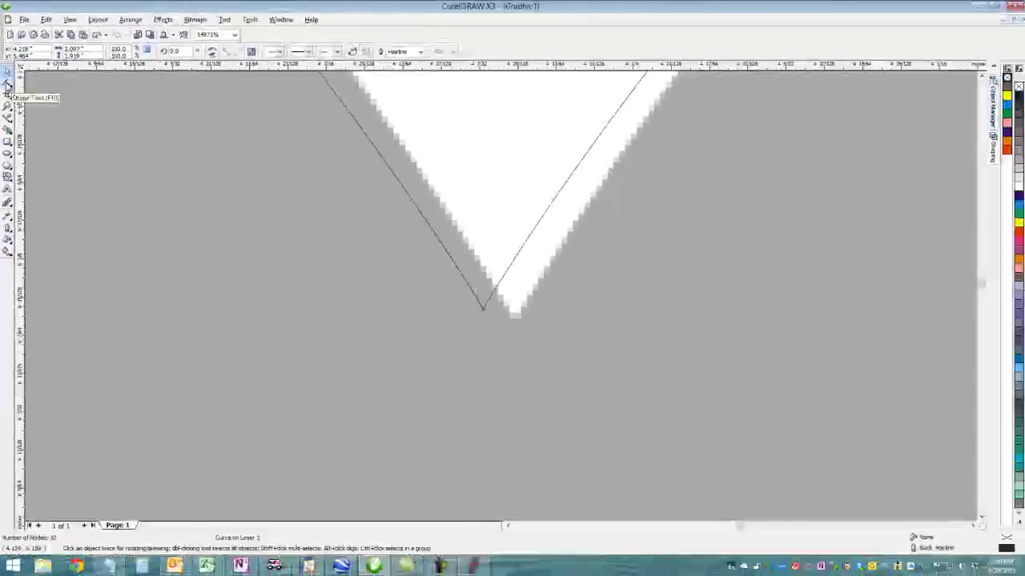
click(8, 86)
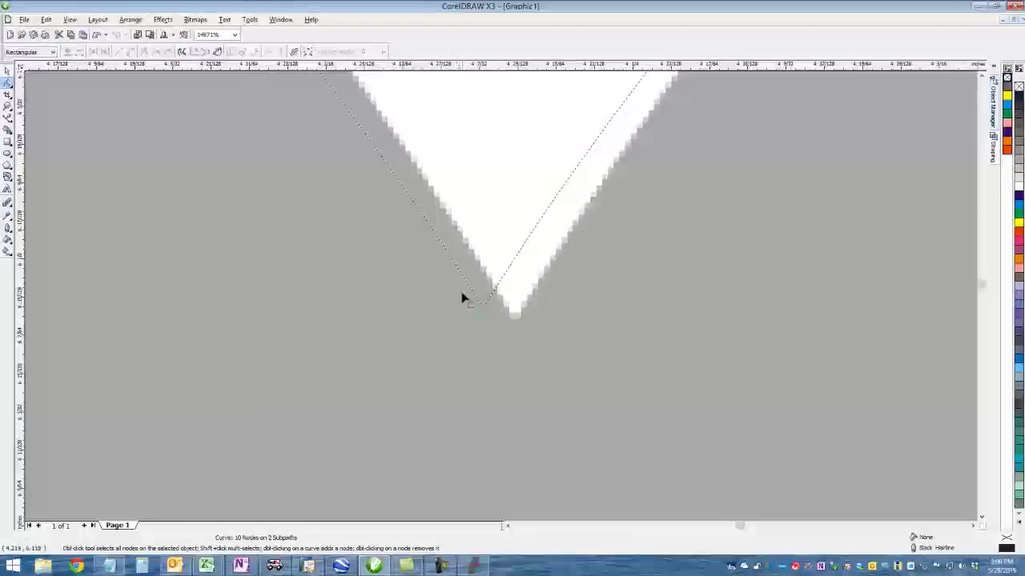
drag(511, 335, 510, 335)
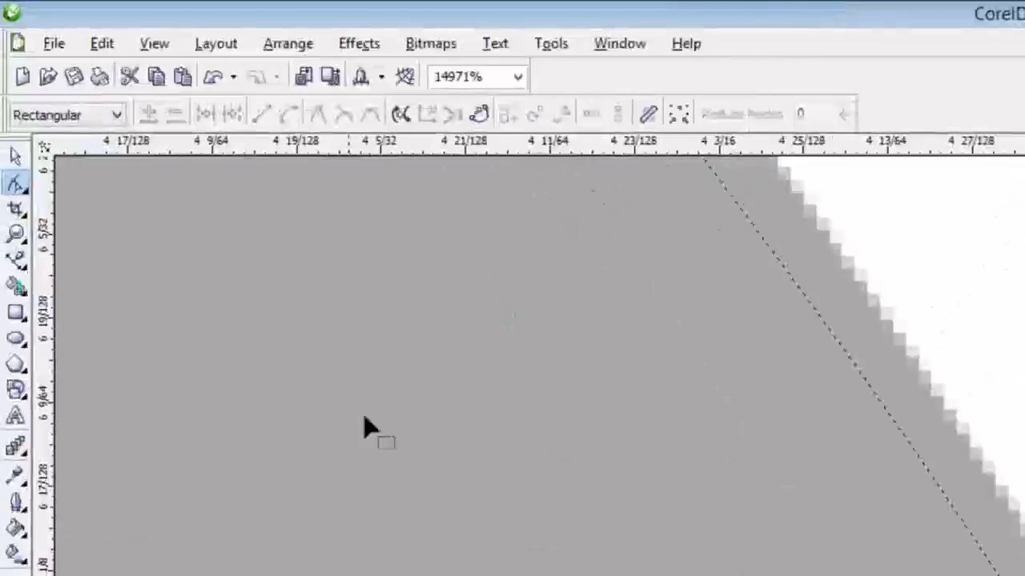
click(16, 234)
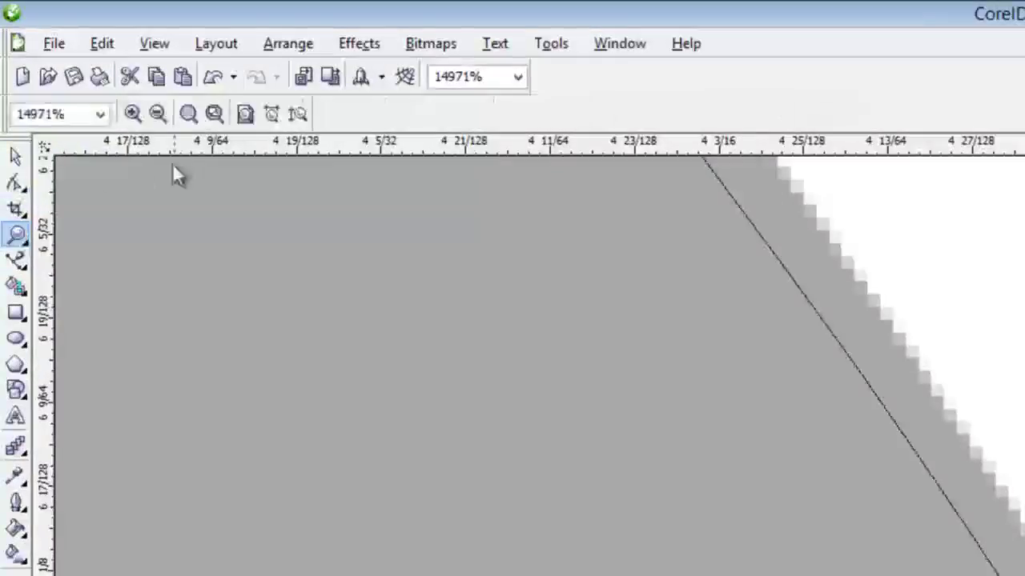
Step: Join the two bottom-tip nodes and align the joined node with the heart's point, giving an 8-node outline
click(216, 114)
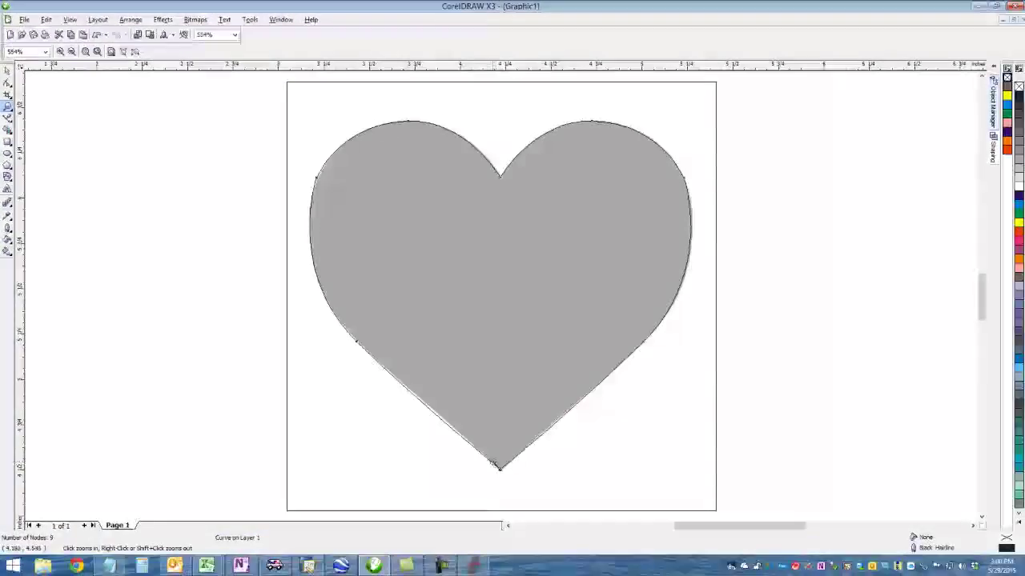
drag(493, 465, 509, 478)
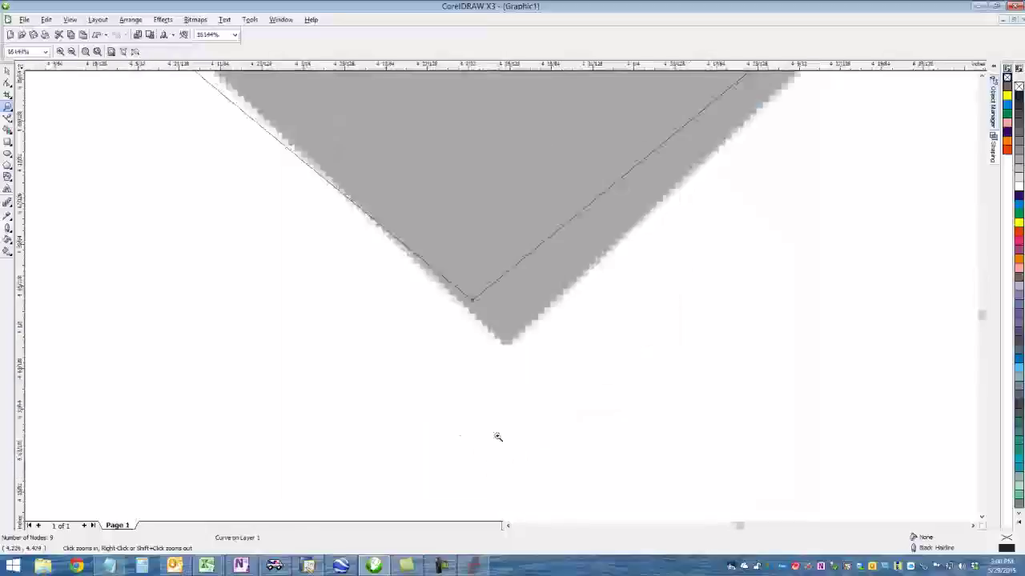
click(8, 83)
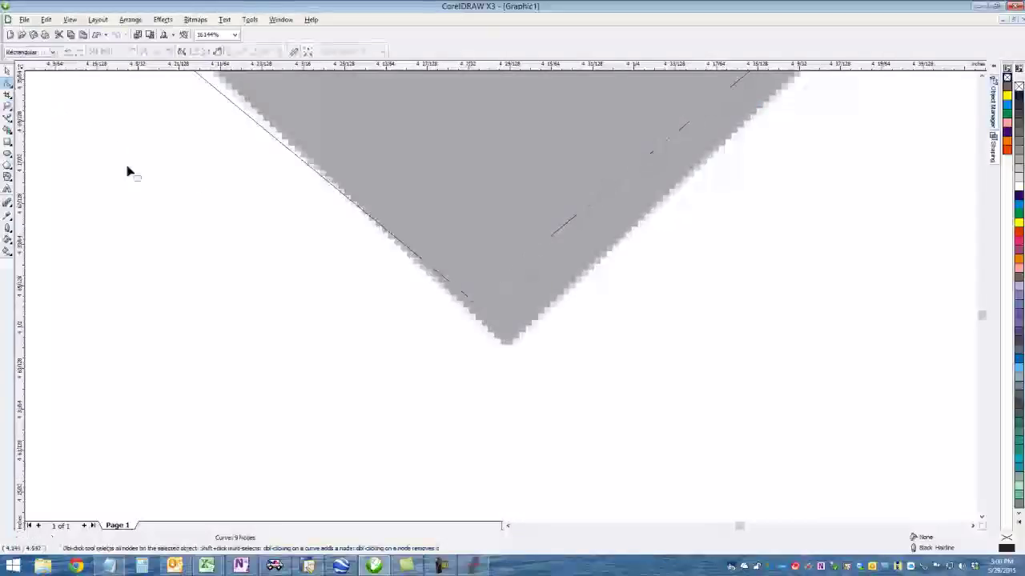
drag(432, 282, 502, 323)
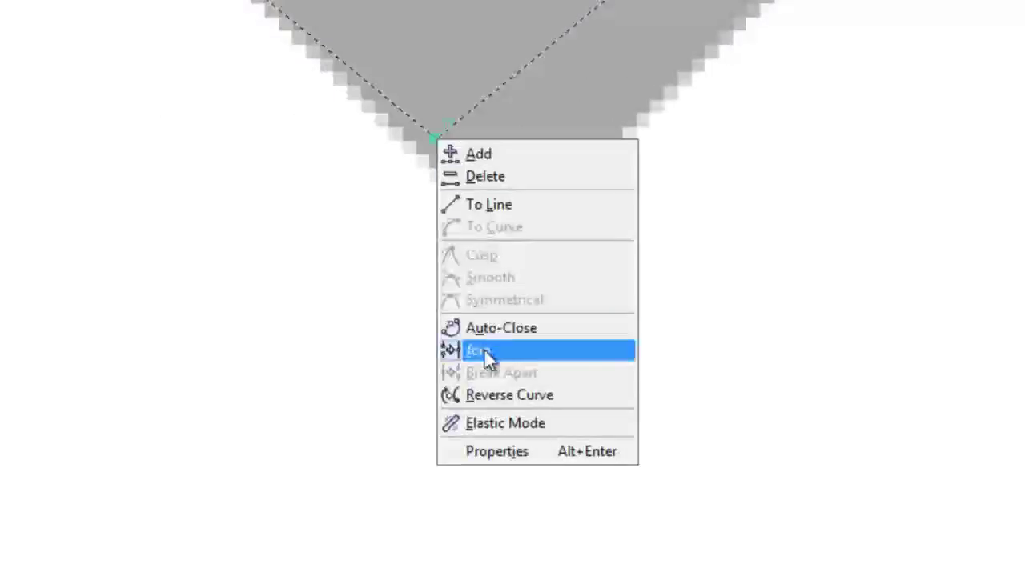
click(484, 352)
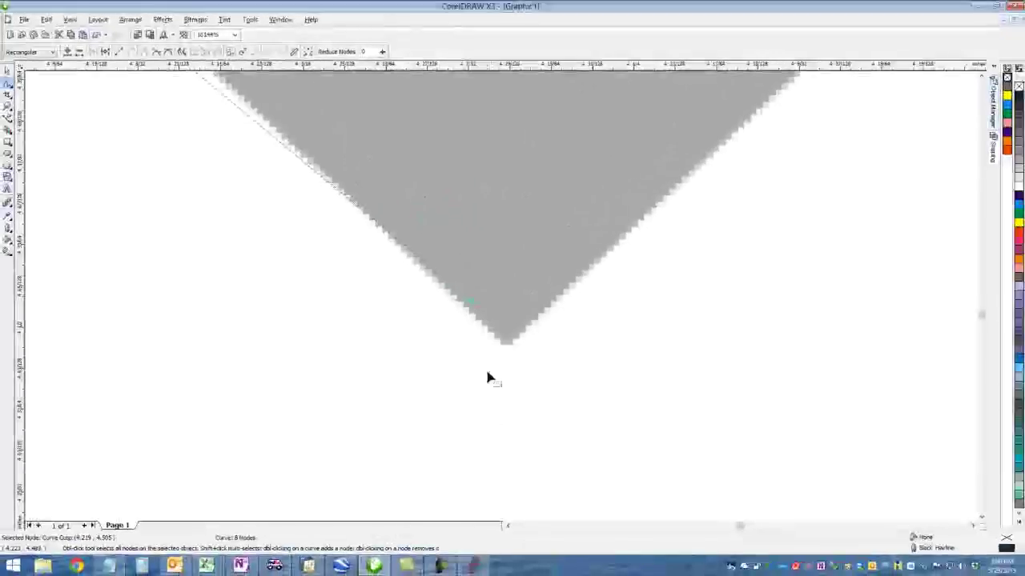
drag(473, 305, 509, 346)
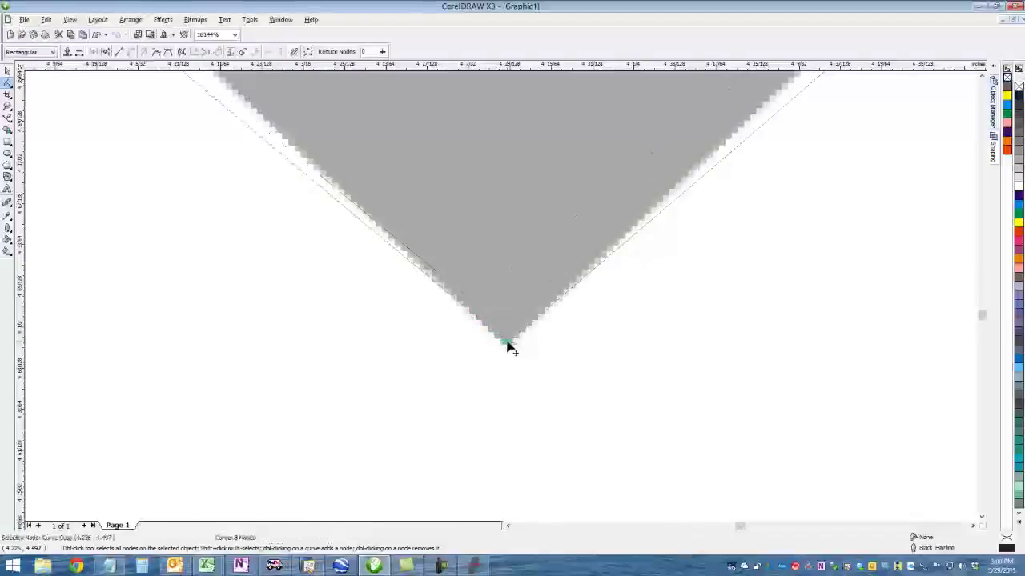
click(8, 107)
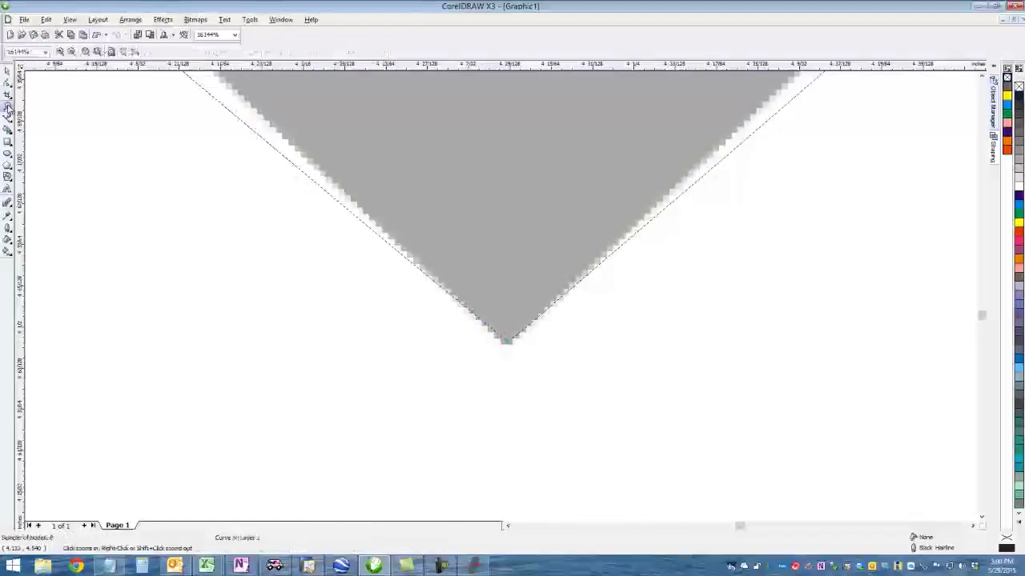
click(97, 53)
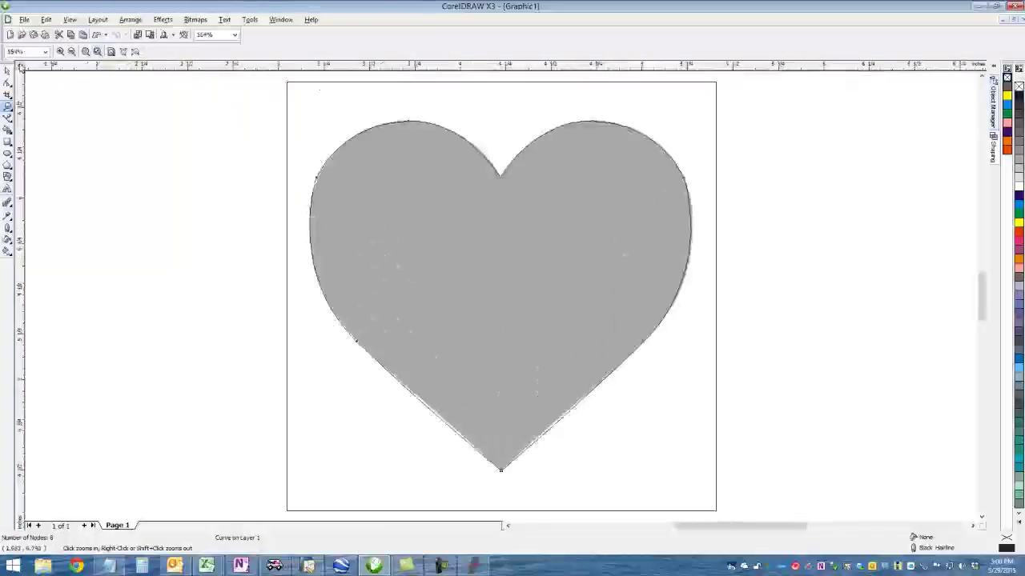
Step: Switch the view to Enhanced with Overprints so the page renders in full colour
click(8, 70)
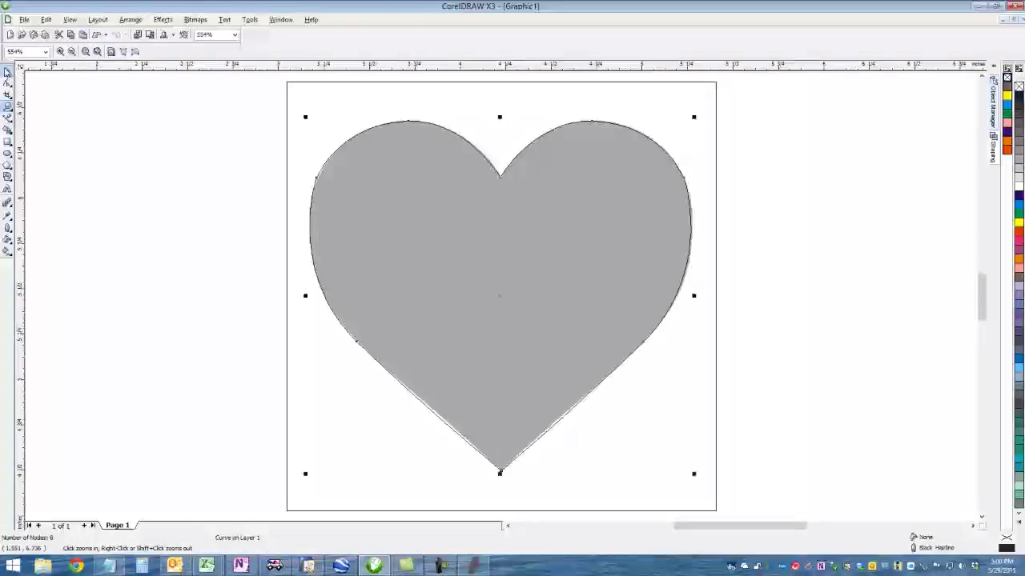
click(194, 214)
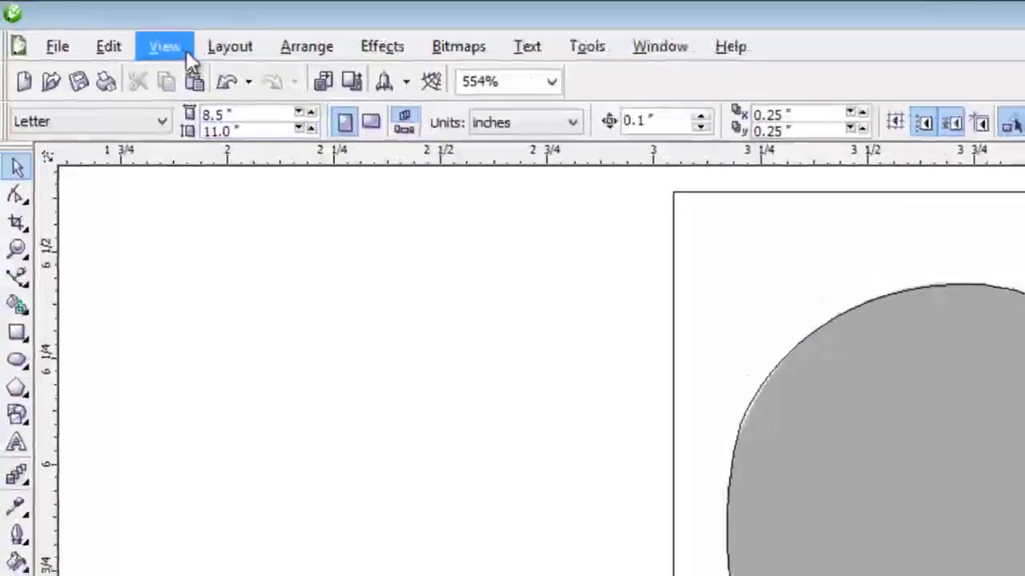
click(70, 19)
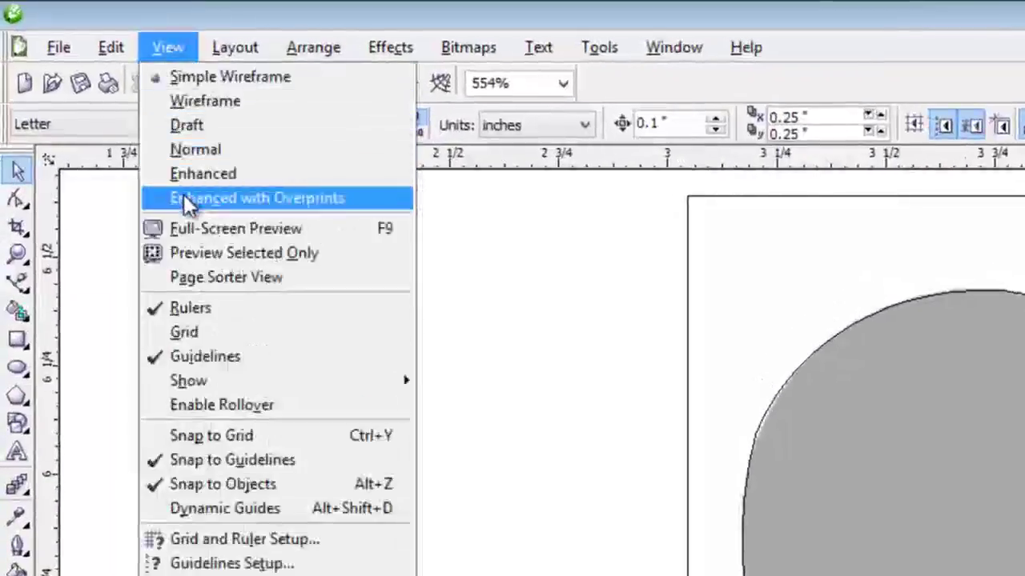
click(183, 198)
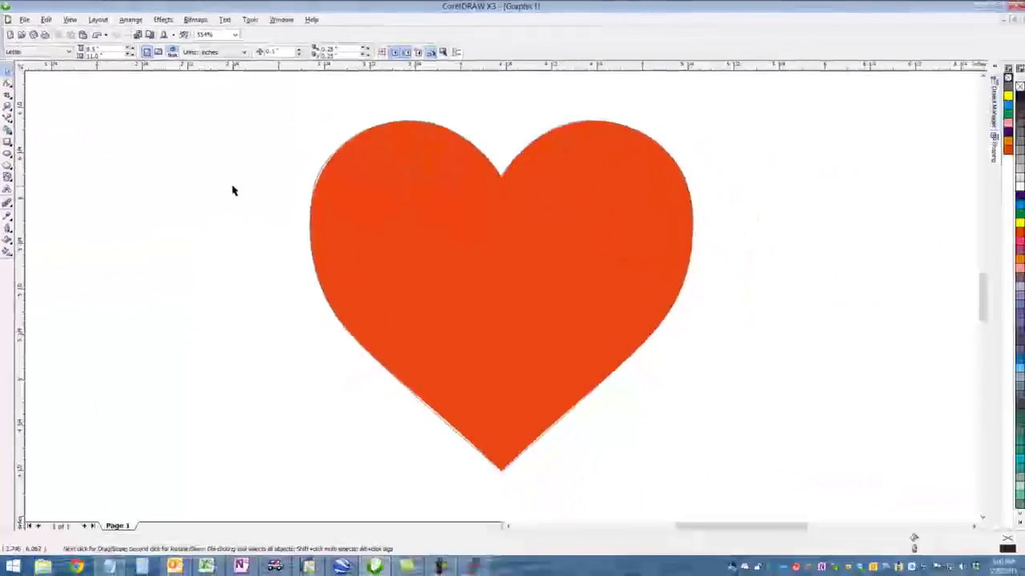
Step: Delete the orange heart bitmap, leaving only the traced outline
click(344, 176)
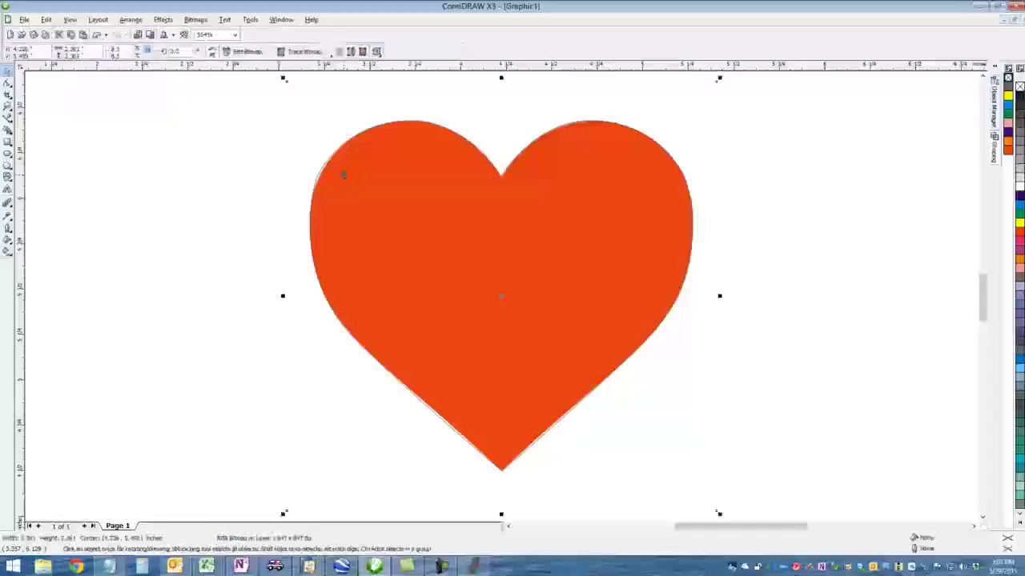
key(Delete)
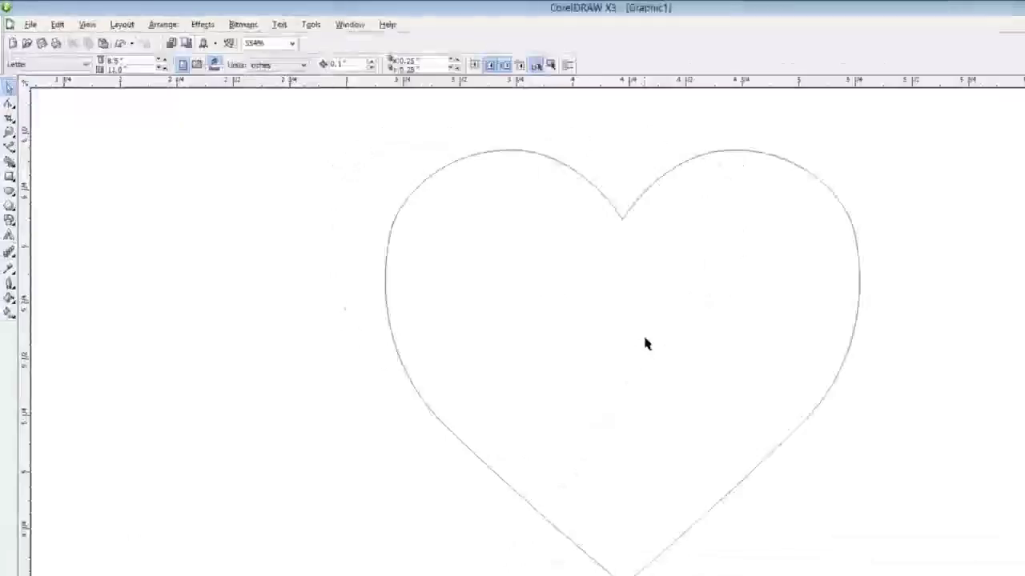
click(17, 251)
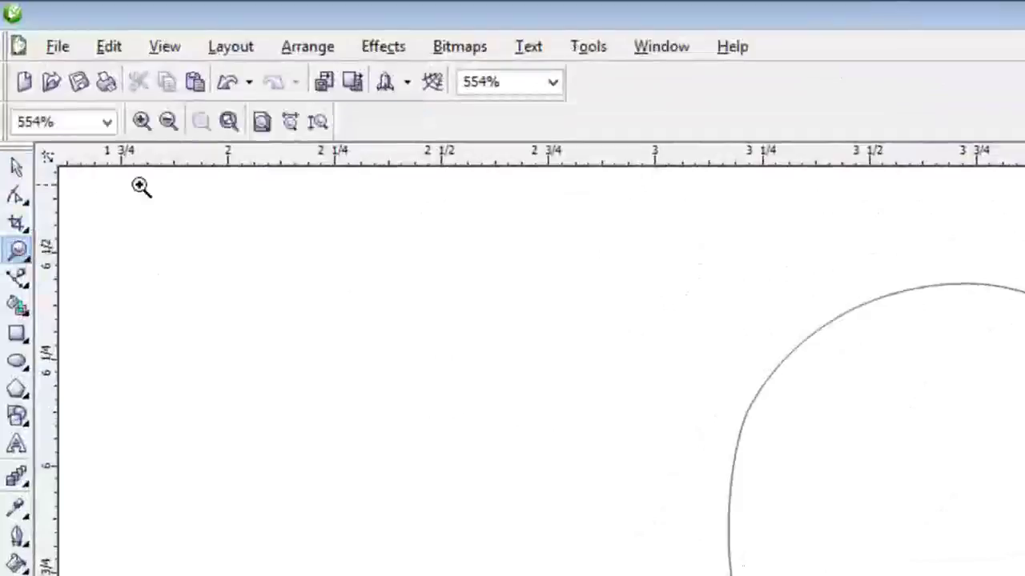
Step: Fit the page in view and drag the heart outline to the page's lower-left corner
click(263, 124)
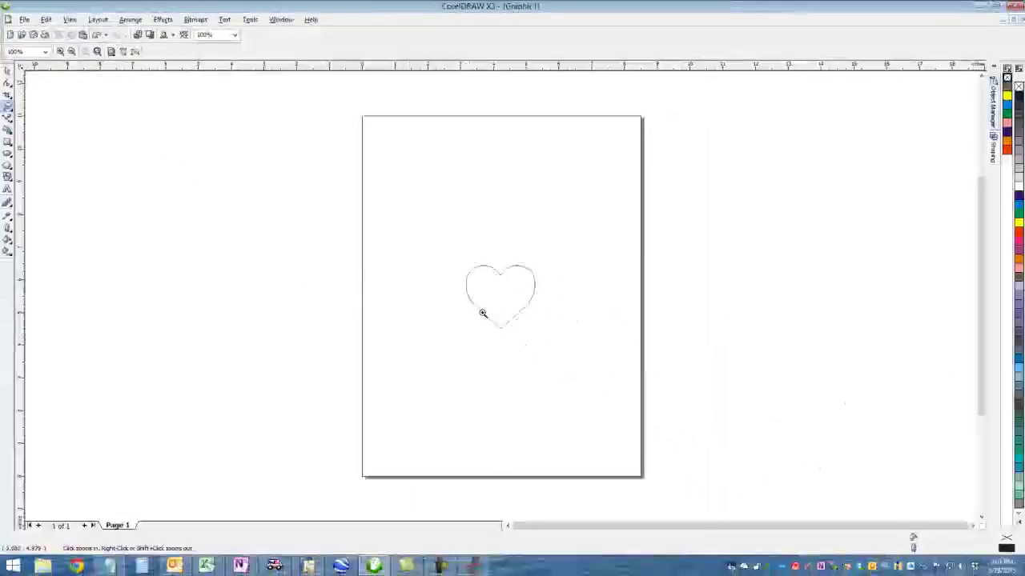
click(7, 71)
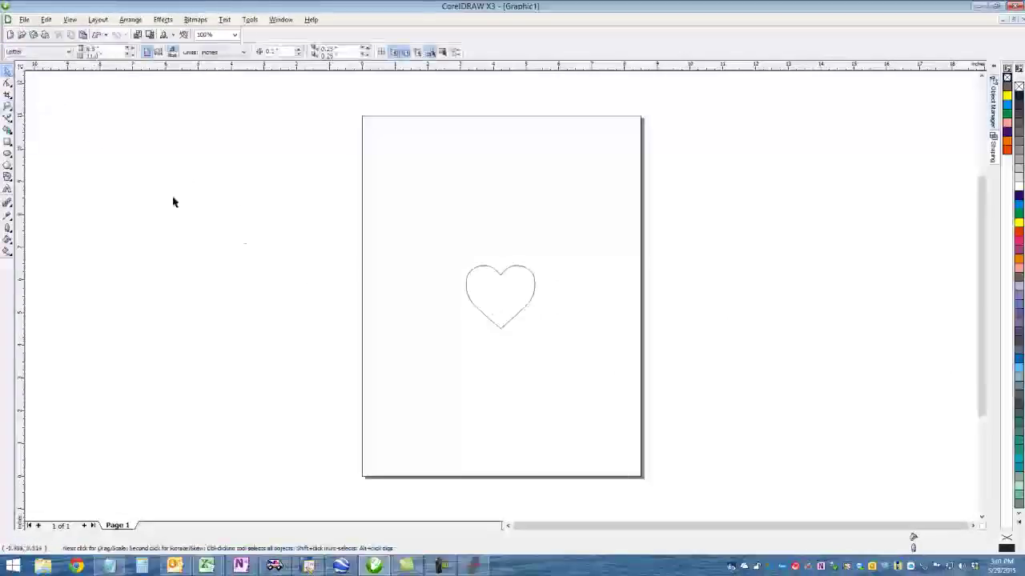
click(489, 267)
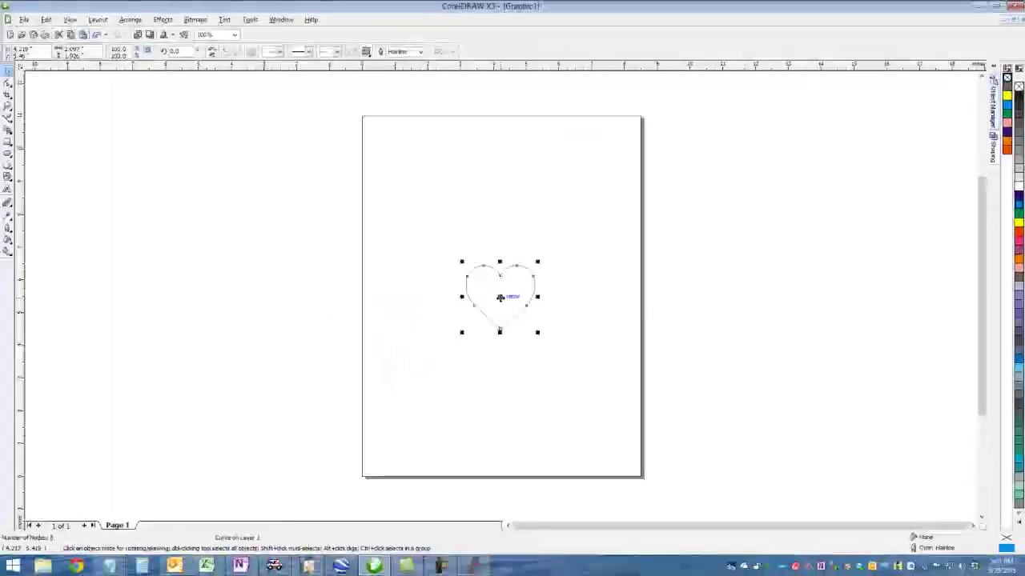
drag(500, 296, 404, 443)
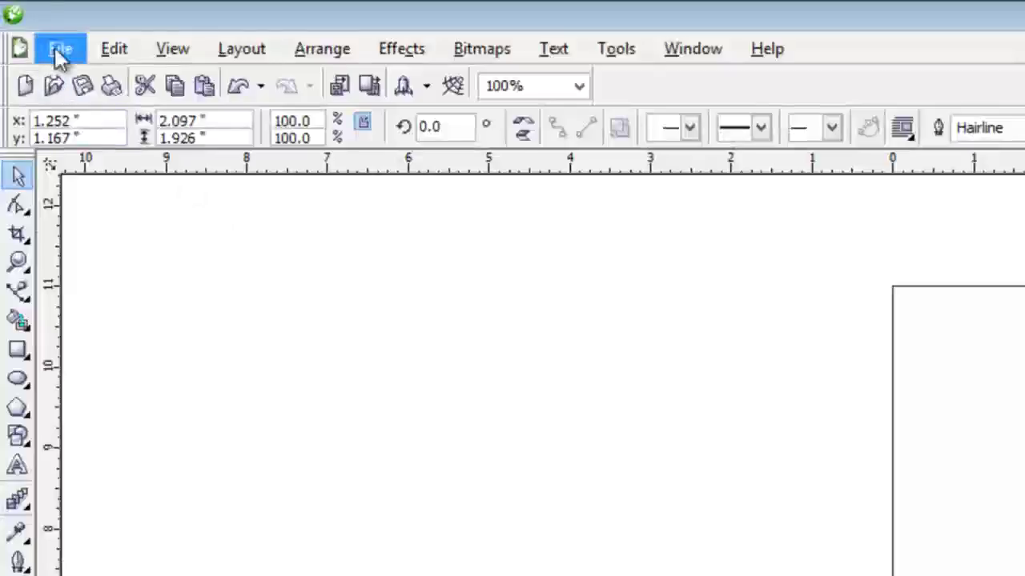
click(55, 48)
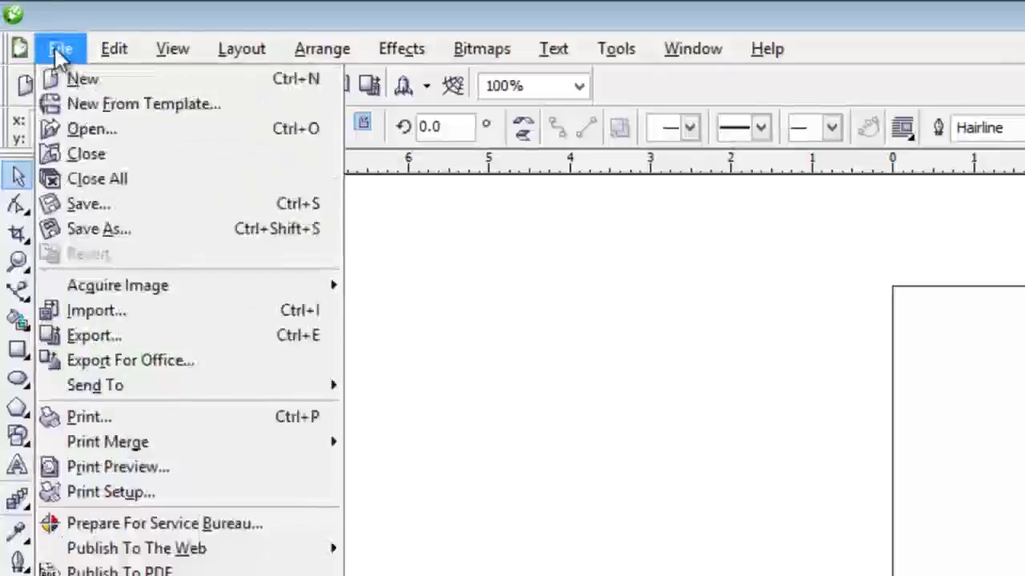
Step: Export the selected heart as Heart.plt using the PLT - HPGL Plotter File type
click(85, 334)
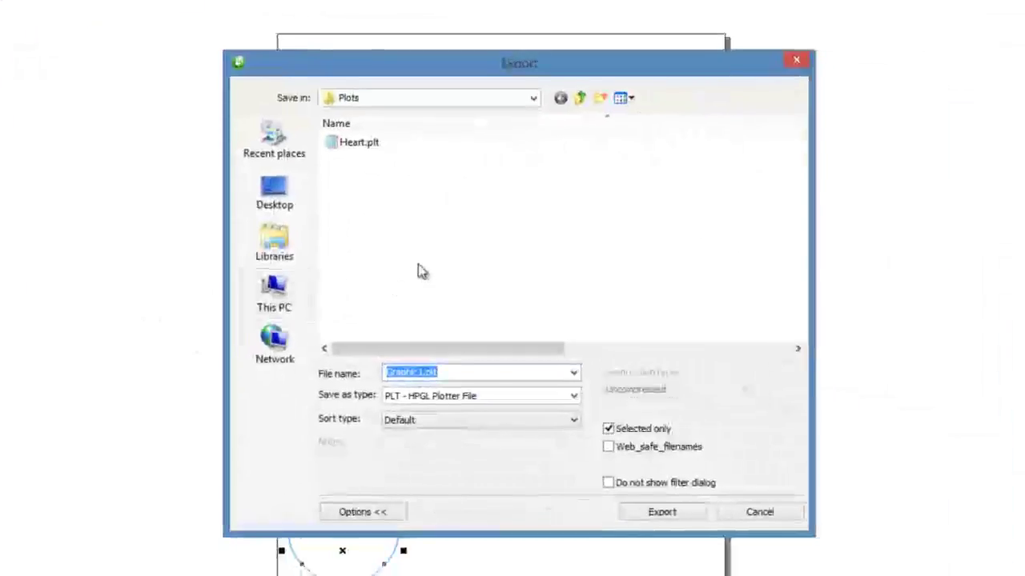
click(356, 146)
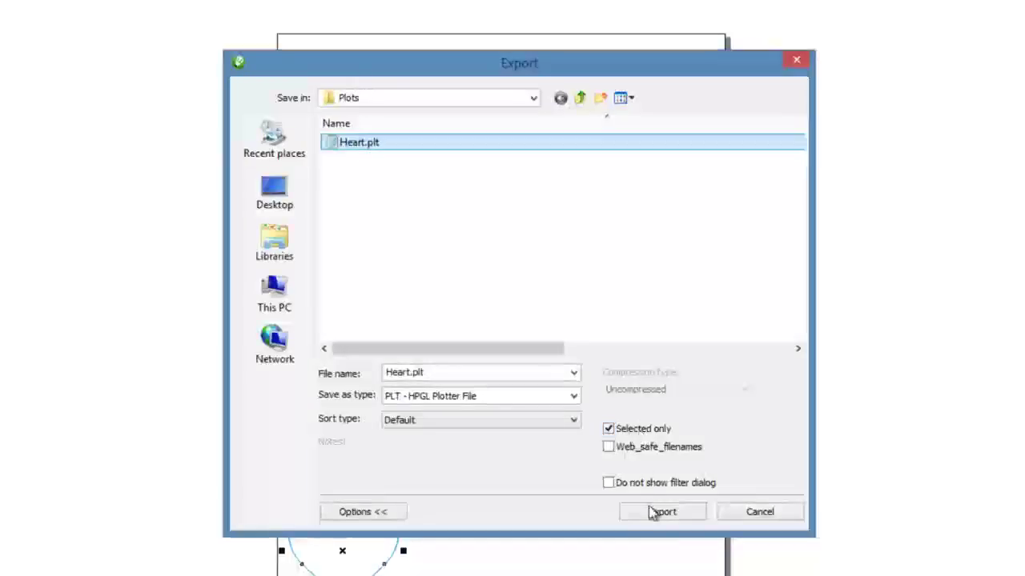
click(470, 399)
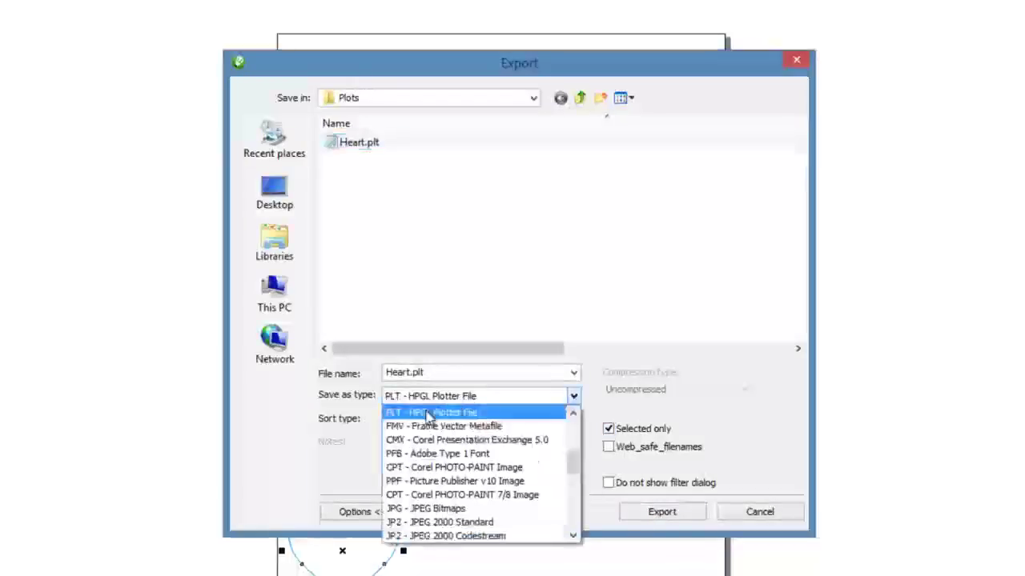
click(467, 414)
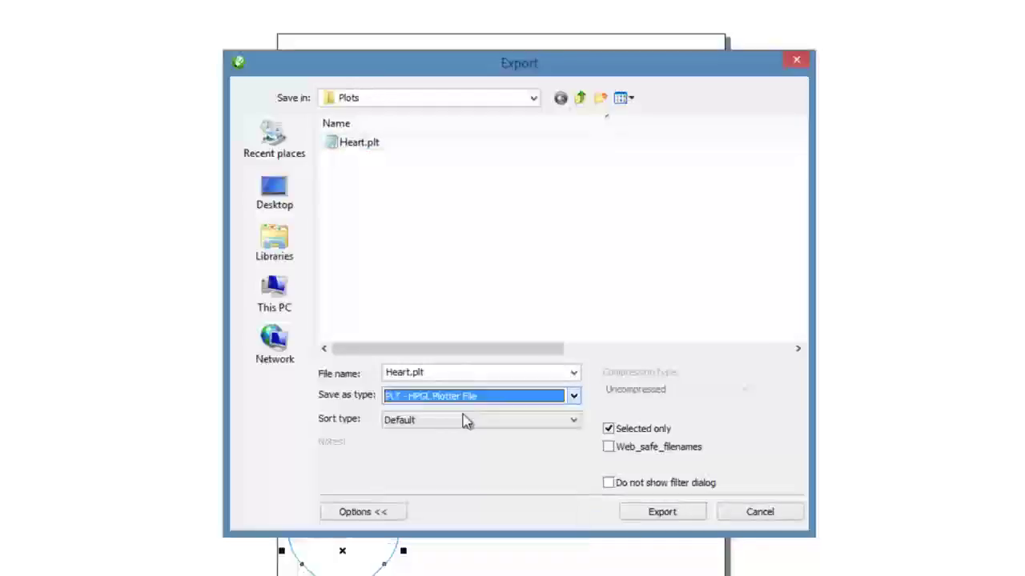
double_click(437, 373)
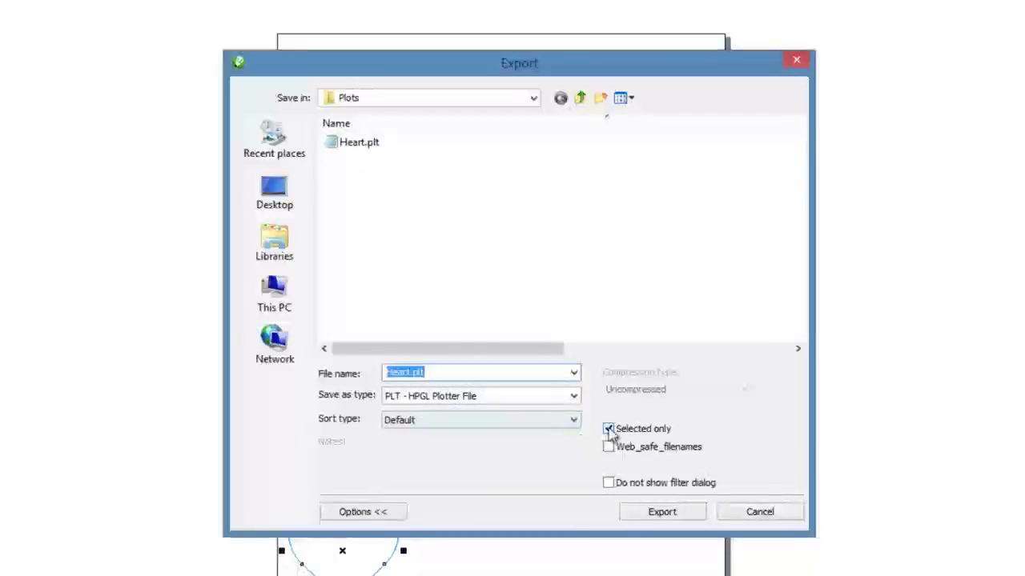
click(653, 514)
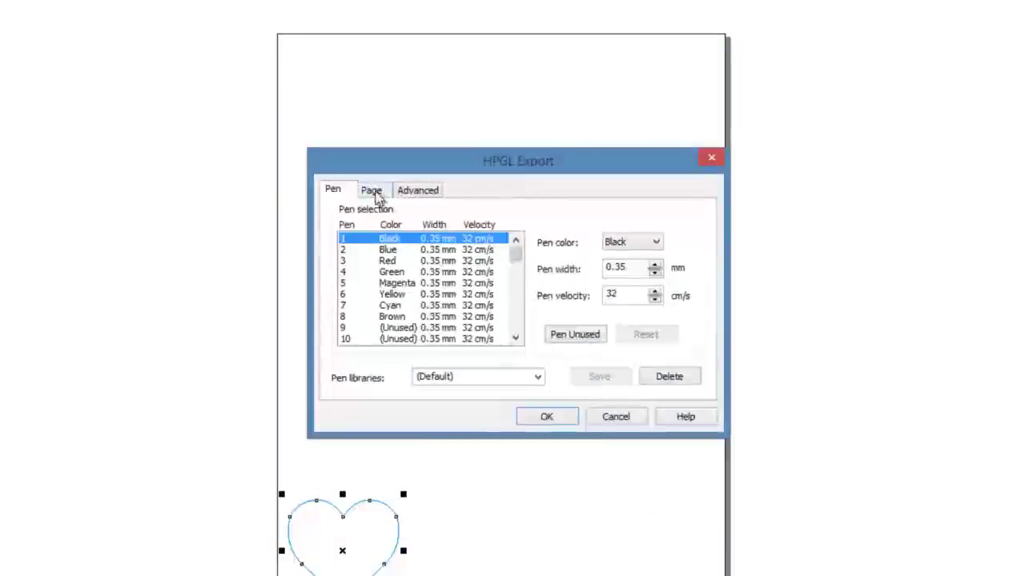
Step: Accept the HPGL export options with bottom-left origin at 100% scale
click(373, 193)
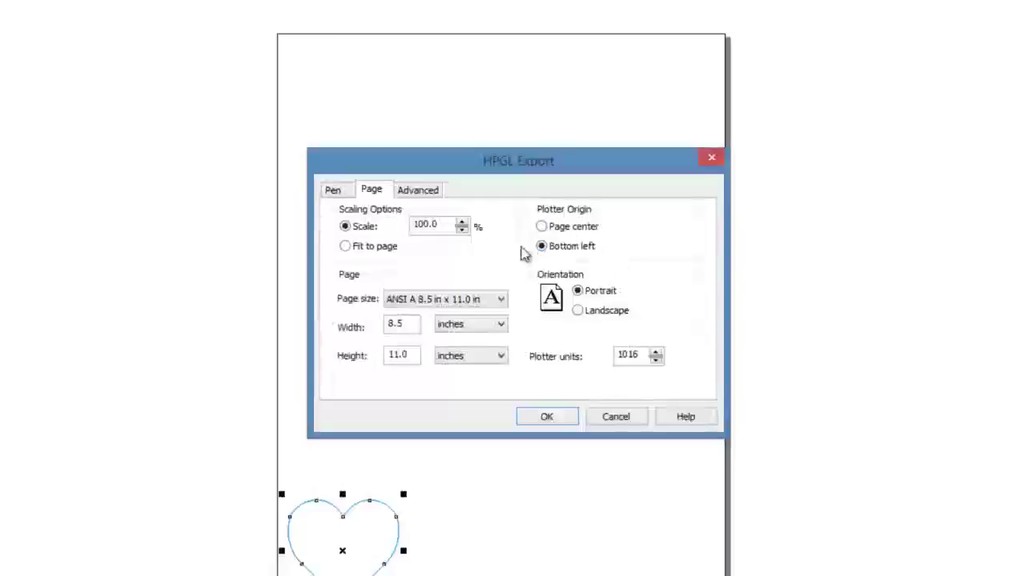
click(424, 195)
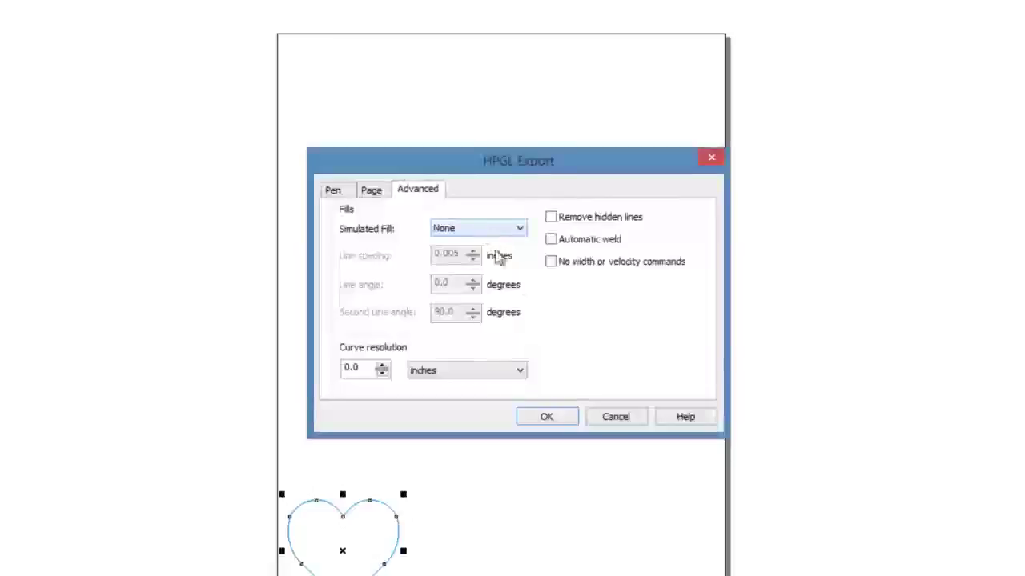
click(550, 418)
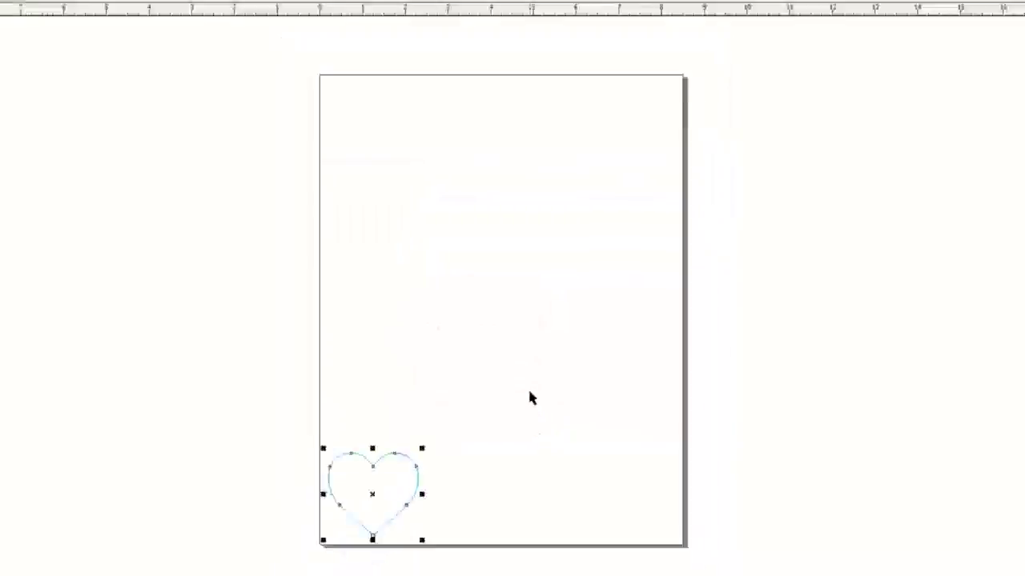